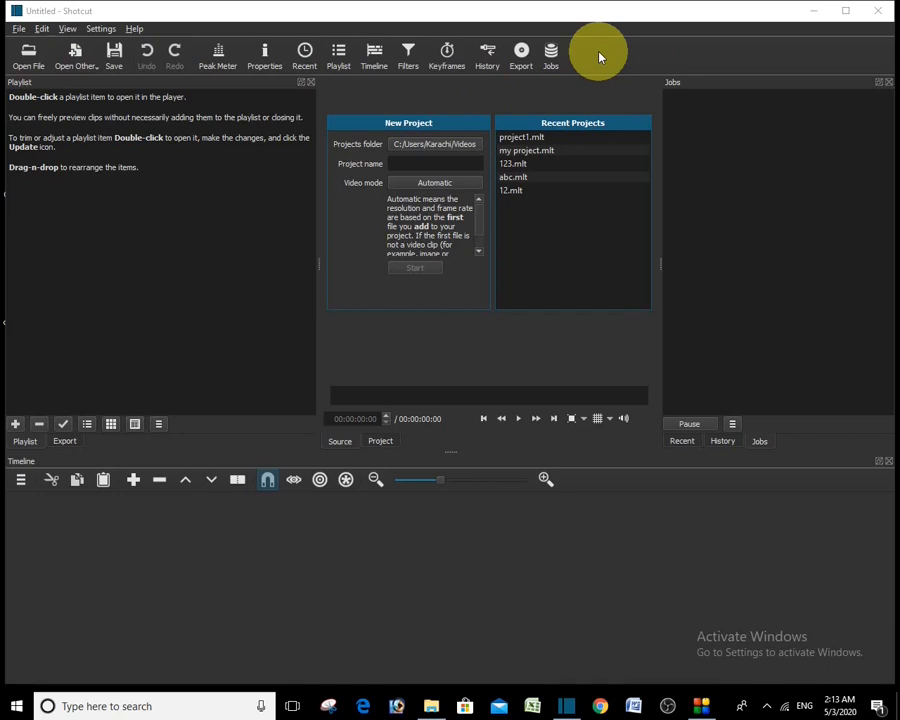
# Hide the main toolbar and show it again
pyautogui.click(70, 30)
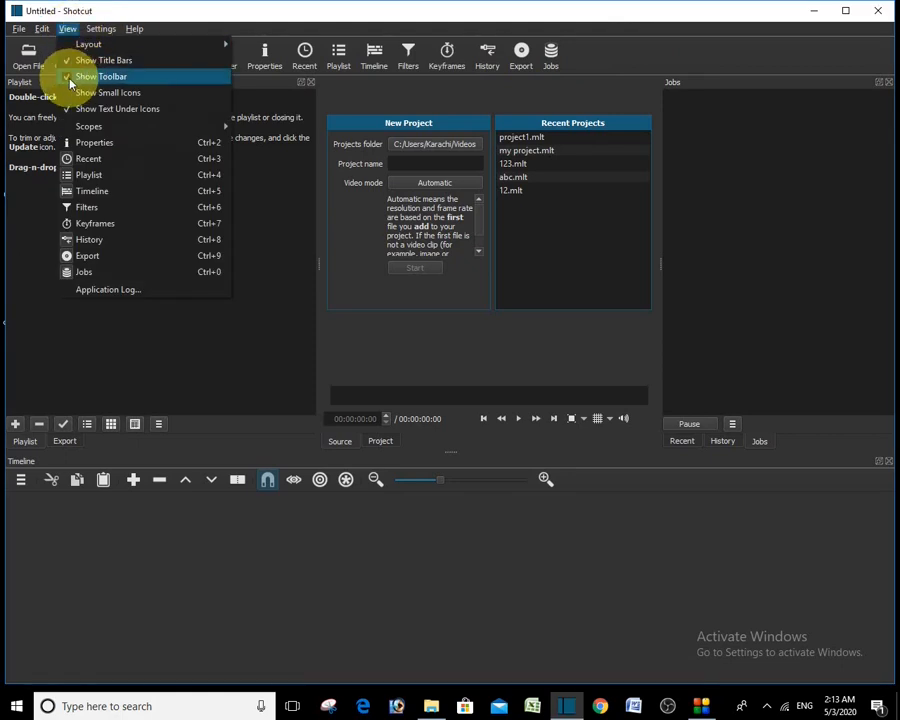
pyautogui.click(70, 78)
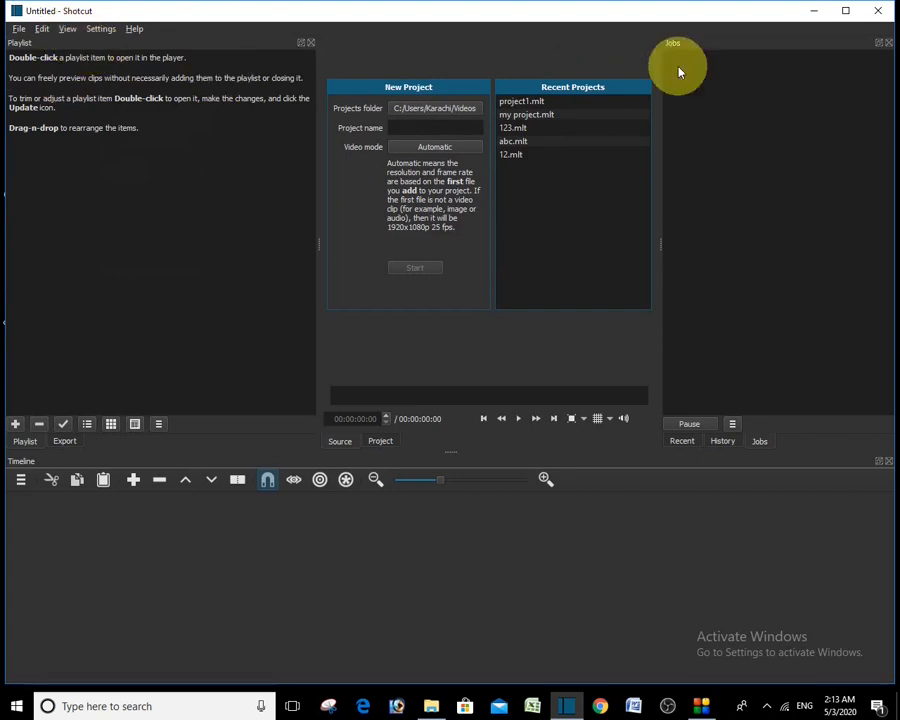
pyautogui.click(67, 30)
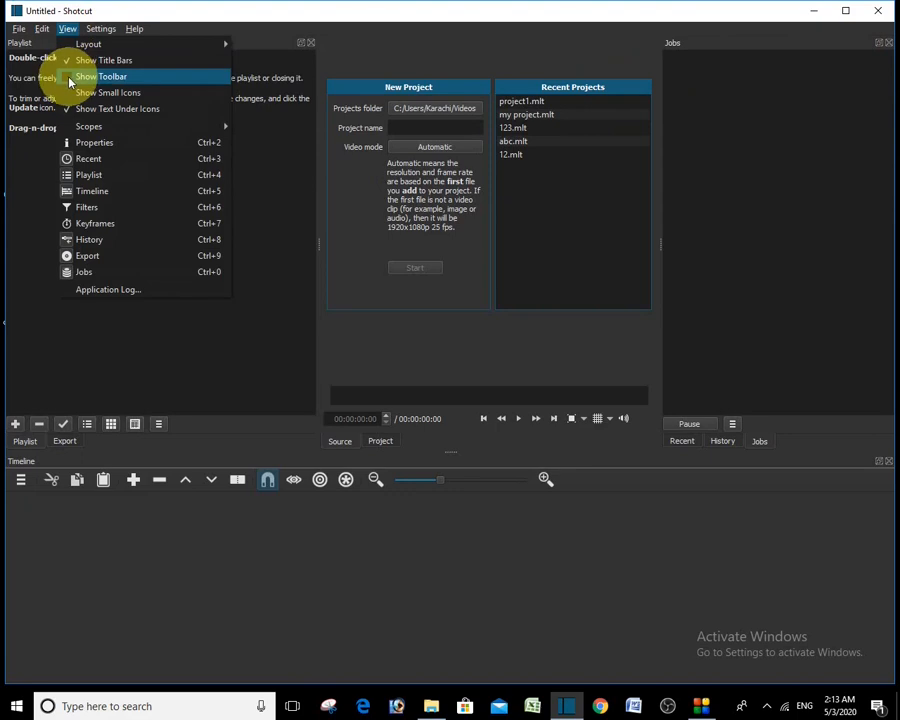
pyautogui.click(72, 78)
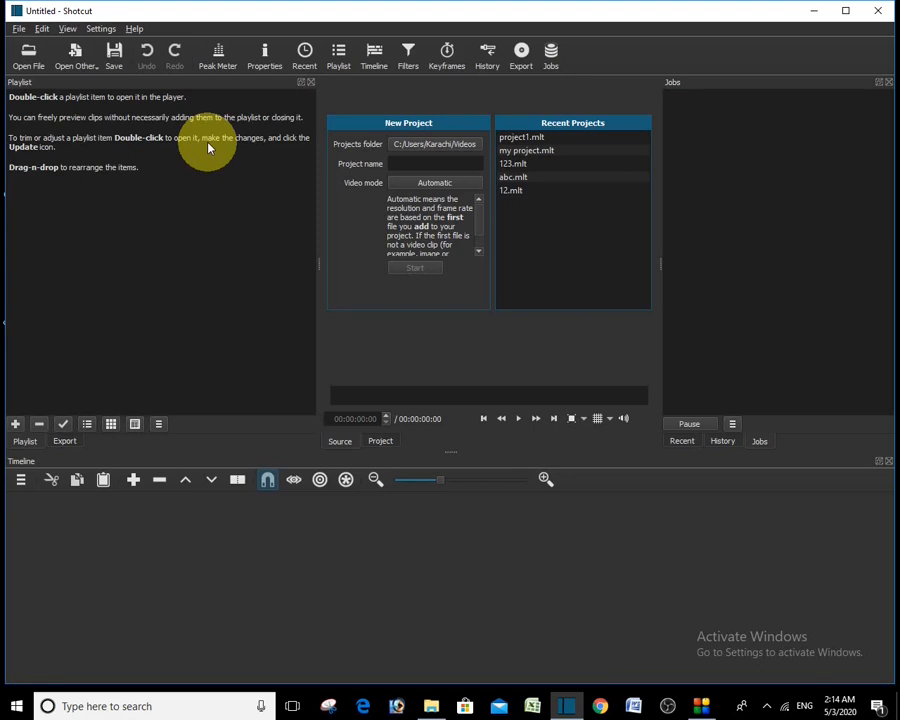
# Open the park video from the Desktop in the player and pause its playback
pyautogui.click(38, 70)
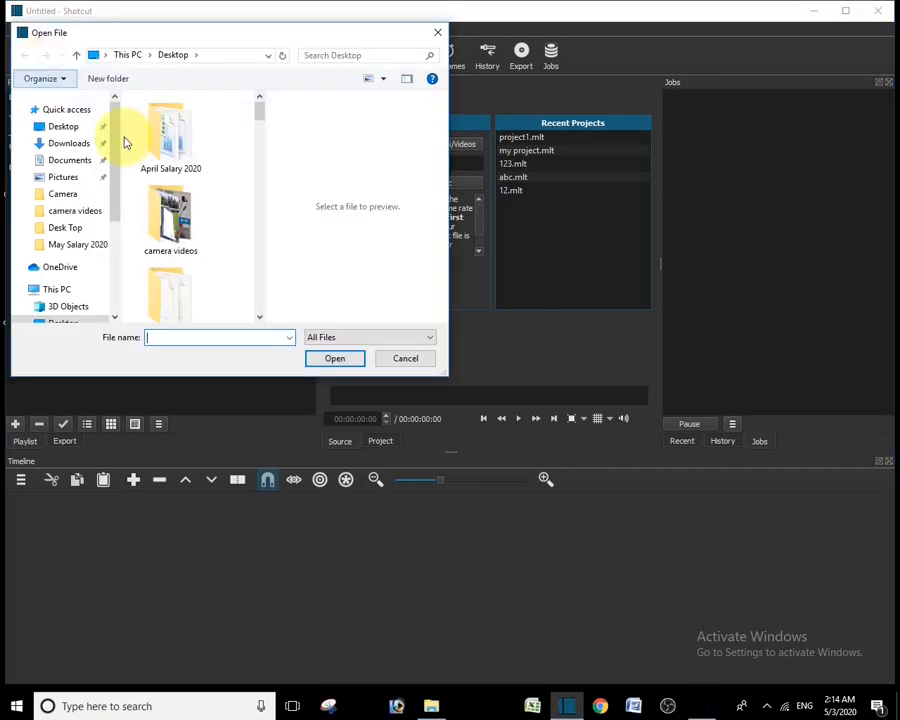
pyautogui.moveTo(257, 104); pyautogui.dragTo(261, 137)
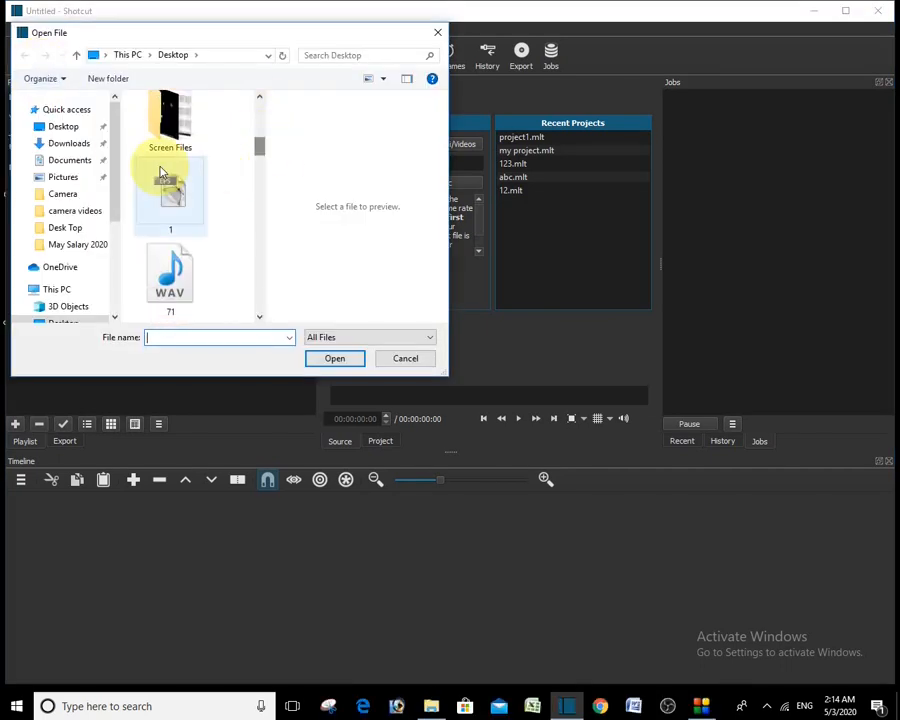
pyautogui.click(173, 175)
pyautogui.press('p')
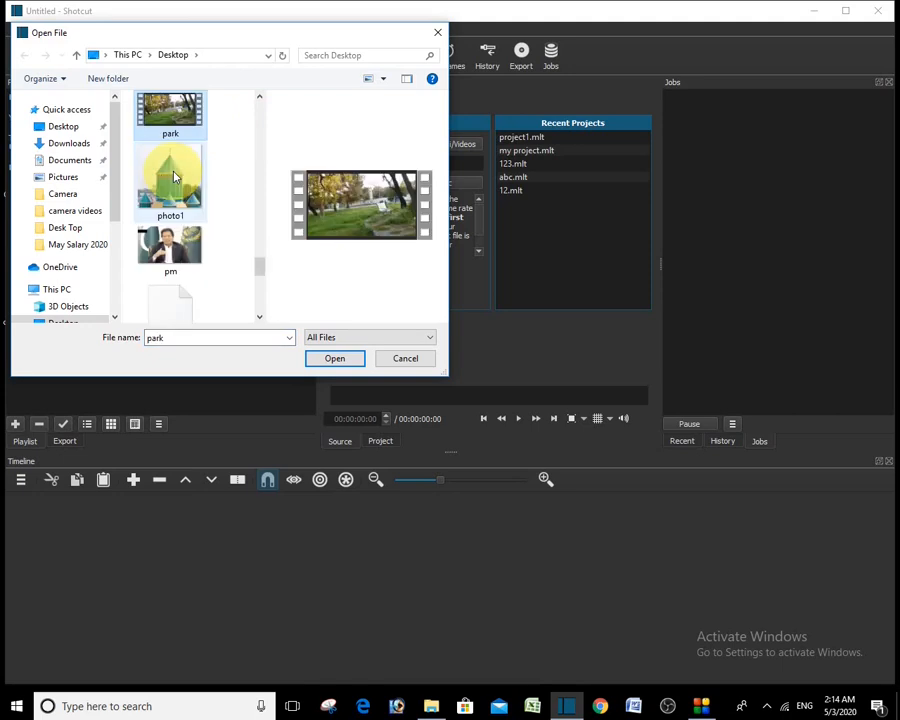
pyautogui.press('Down')
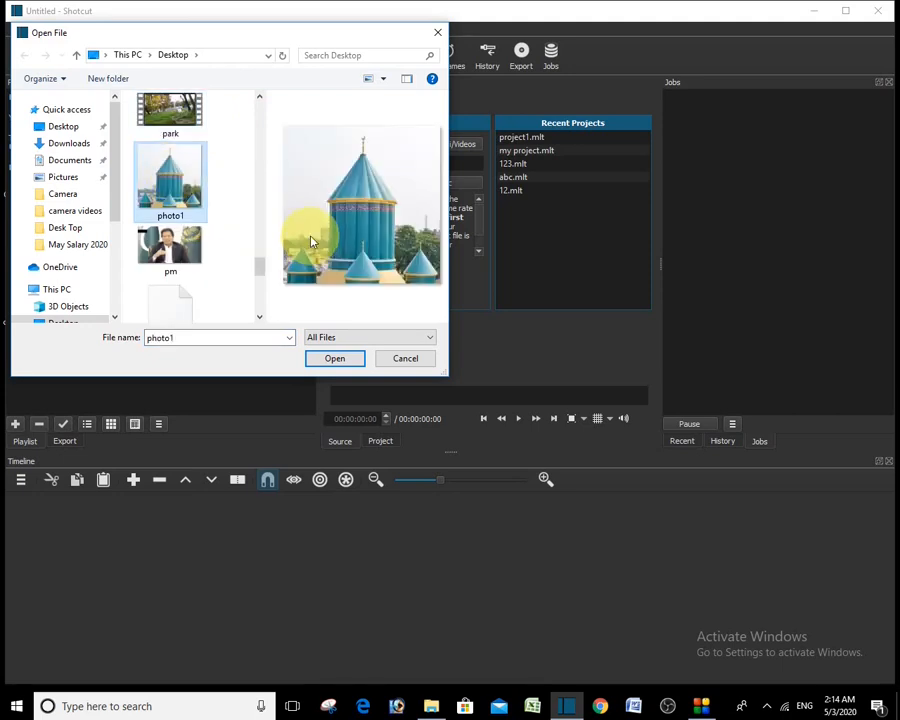
pyautogui.doubleClick(181, 117)
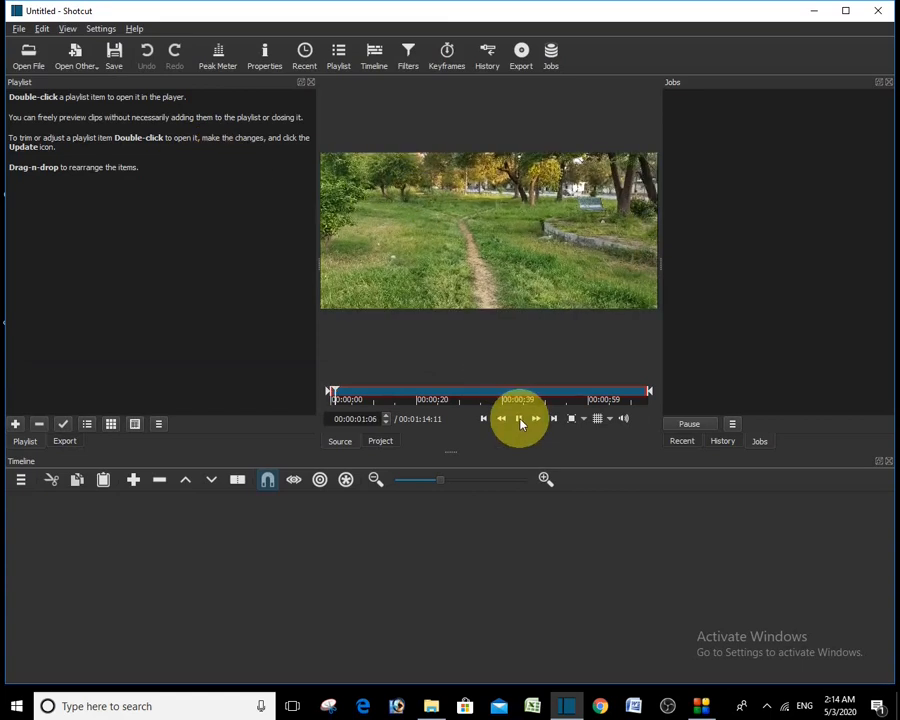
pyautogui.click(518, 418)
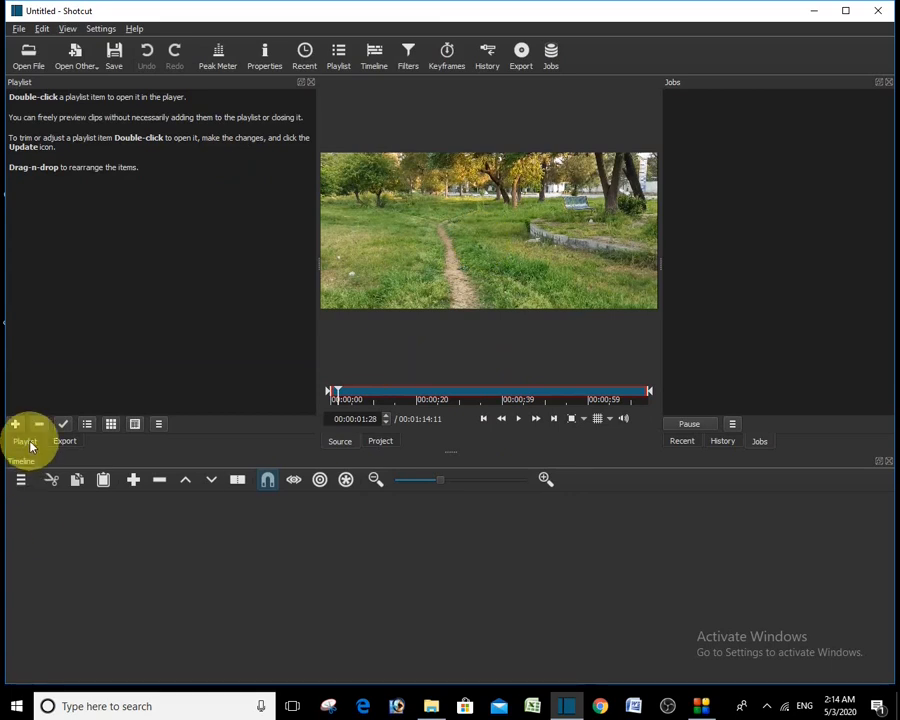
# Close and reopen the Playlist panel, and add the opened park.mp4 clip to the playlist
pyautogui.click(311, 84)
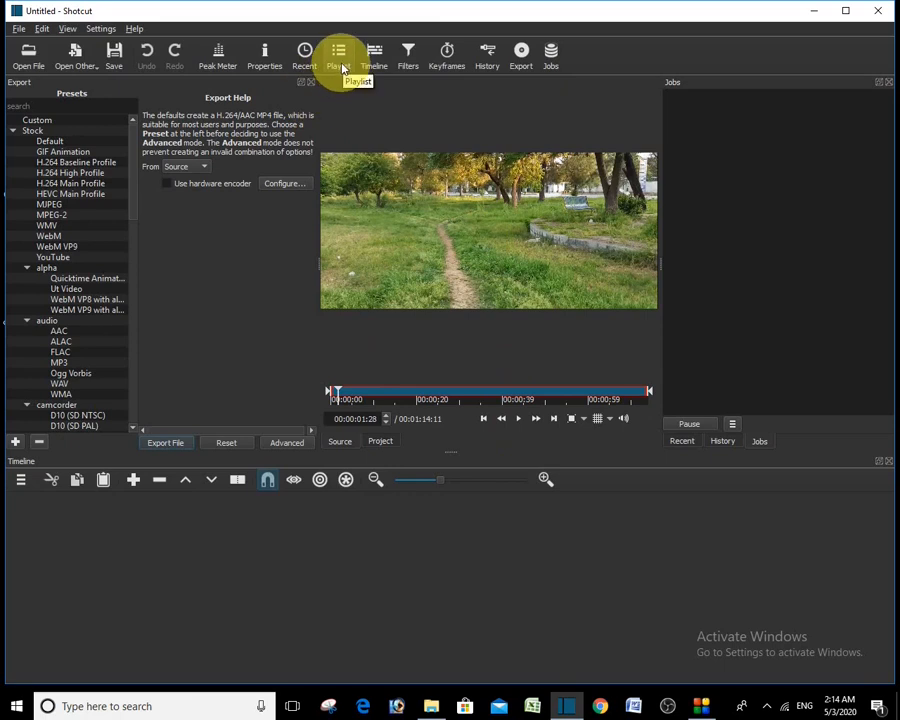
pyautogui.click(341, 66)
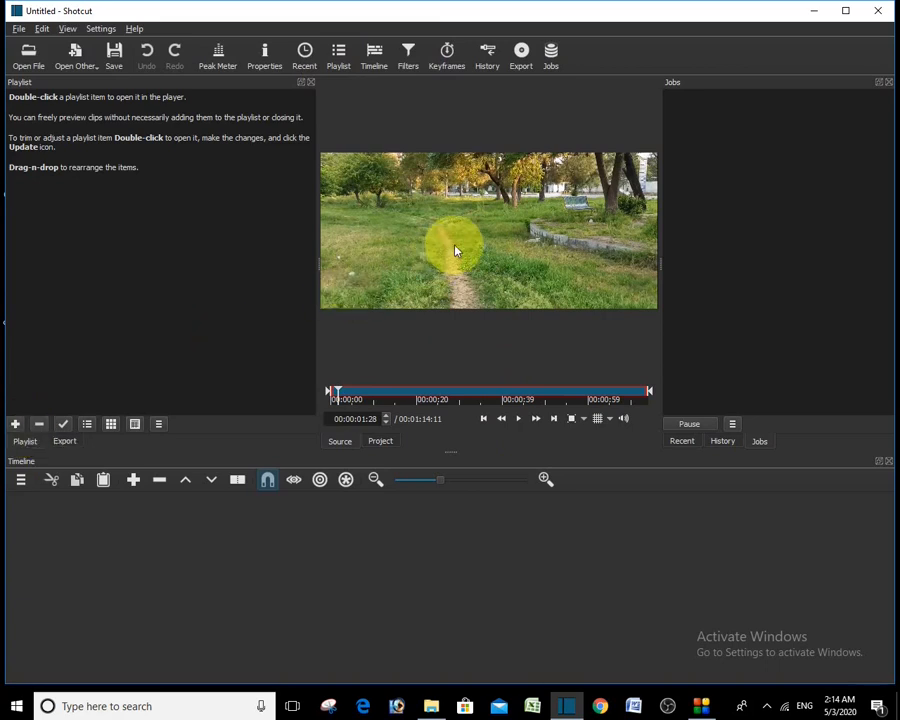
pyautogui.moveTo(454, 249); pyautogui.dragTo(14, 100)
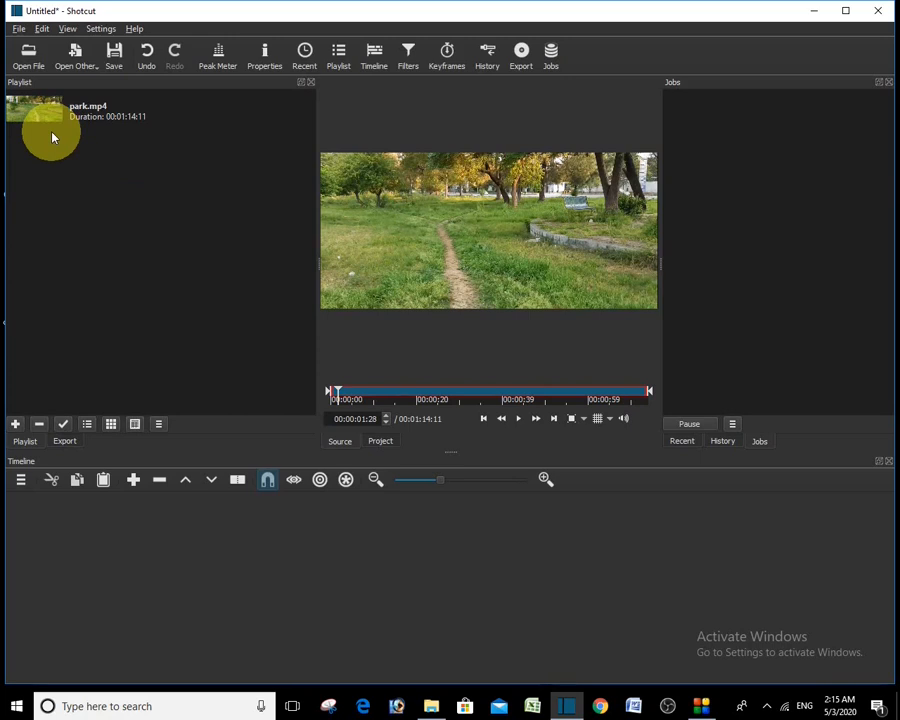
# Generate a Count clip with the default settings, pause it and add it to the playlist below park.mp4
pyautogui.click(95, 70)
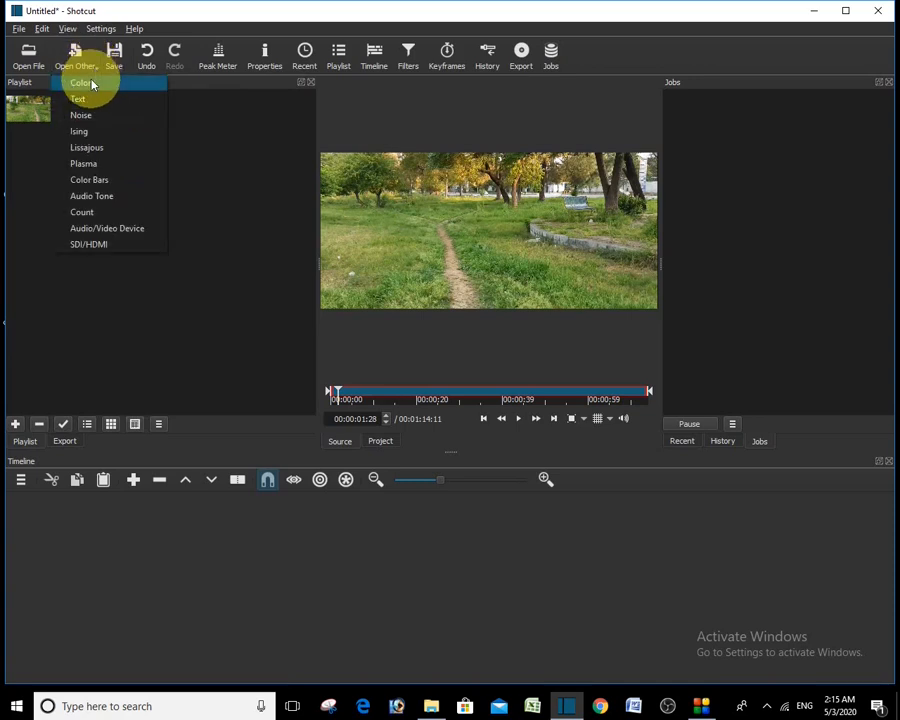
pyautogui.click(103, 212)
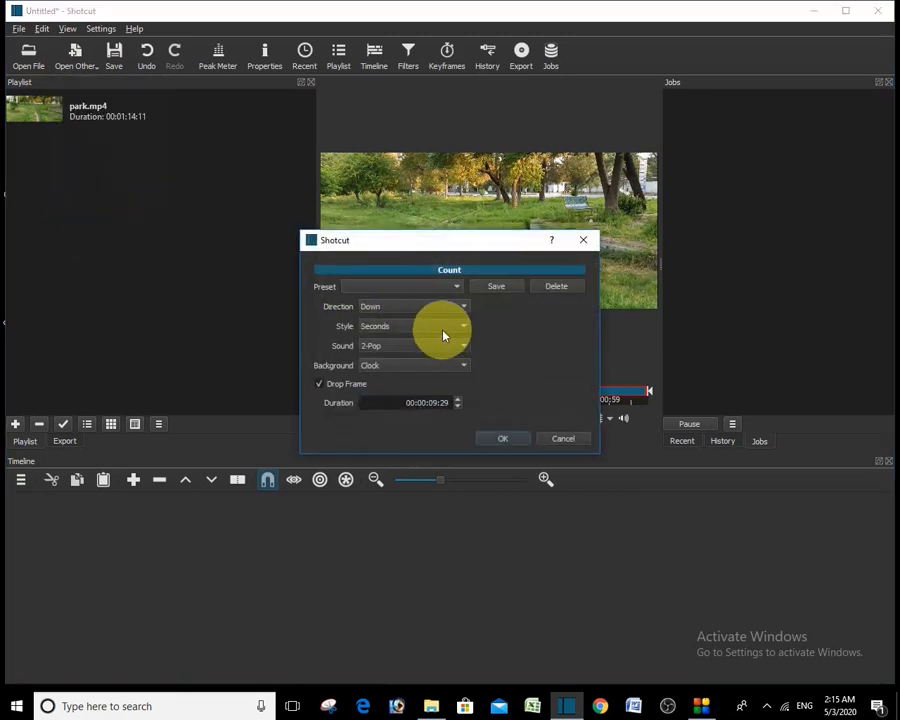
pyautogui.click(503, 437)
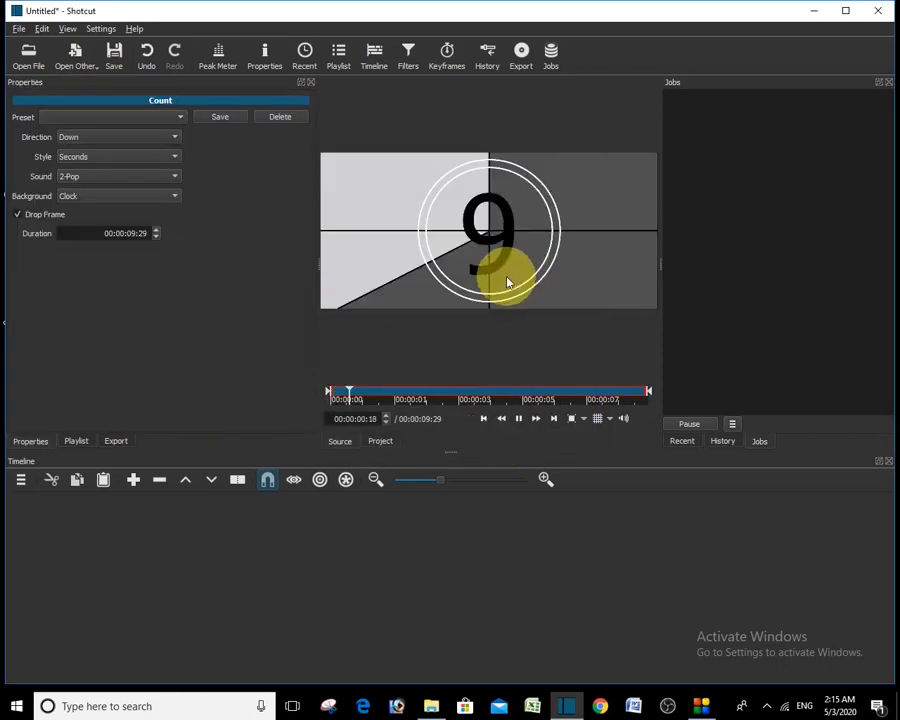
pyautogui.click(519, 418)
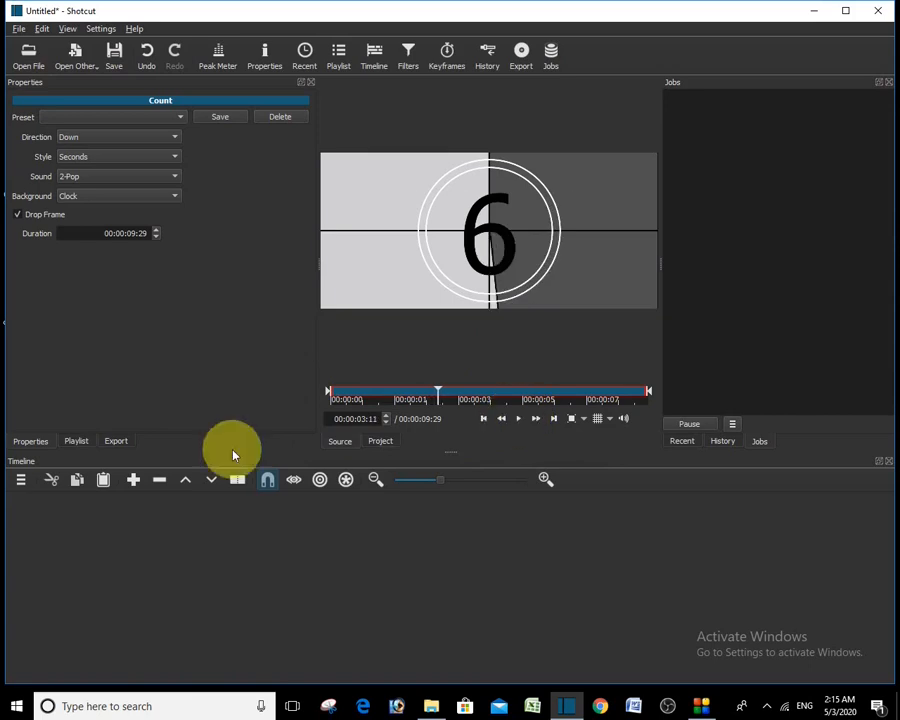
pyautogui.click(76, 442)
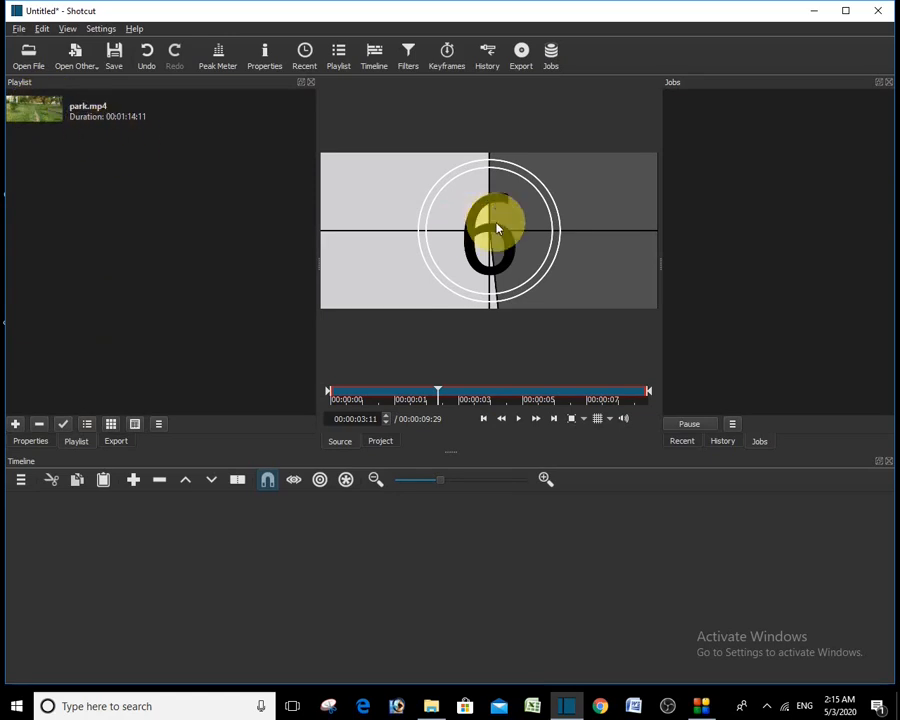
pyautogui.moveTo(497, 229); pyautogui.dragTo(18, 137)
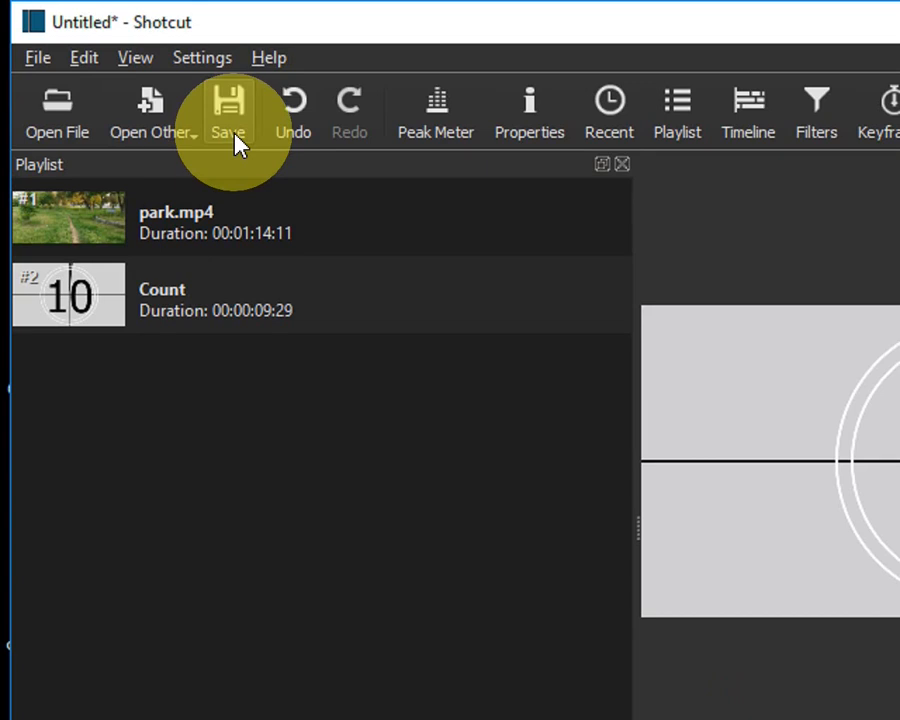
# Save the project to the Desktop as project2 in MLT XML format
pyautogui.click(229, 115)
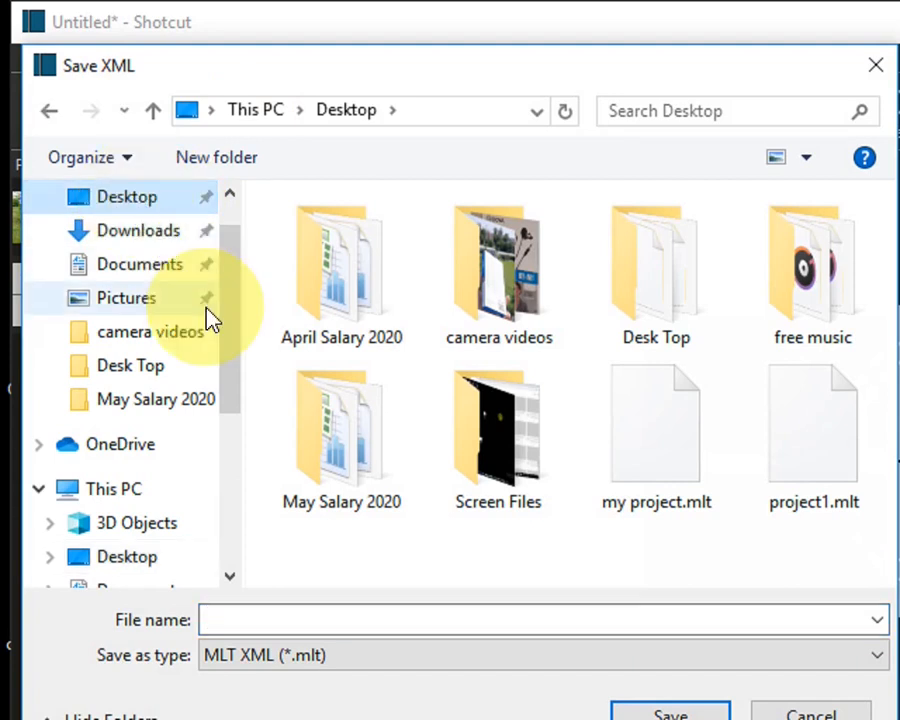
pyautogui.scroll(1, 232, 270)
pyautogui.click(285, 619)
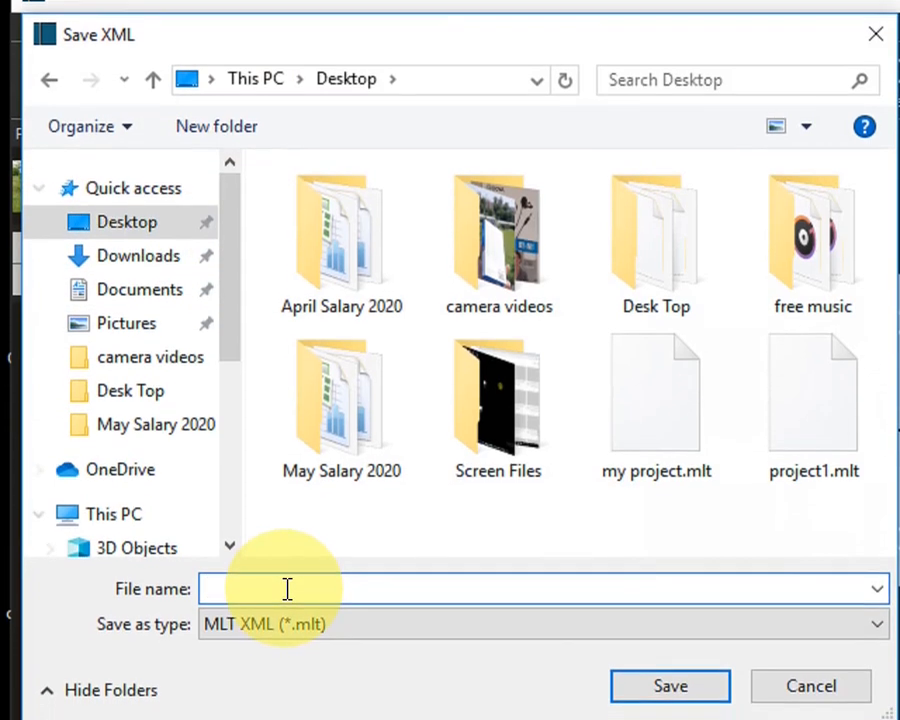
pyautogui.write('project2')
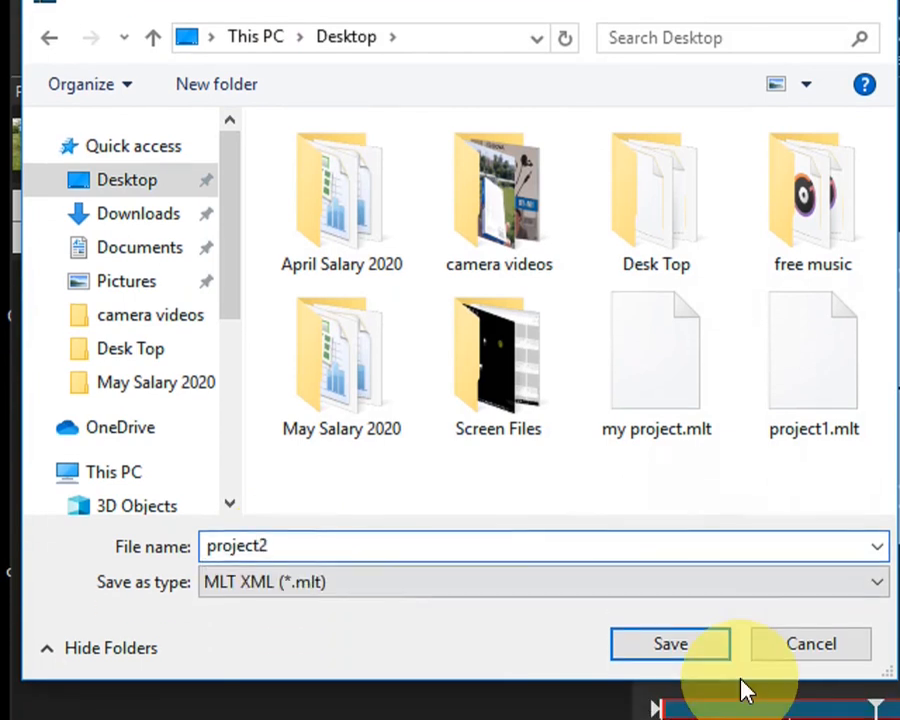
pyautogui.click(687, 677)
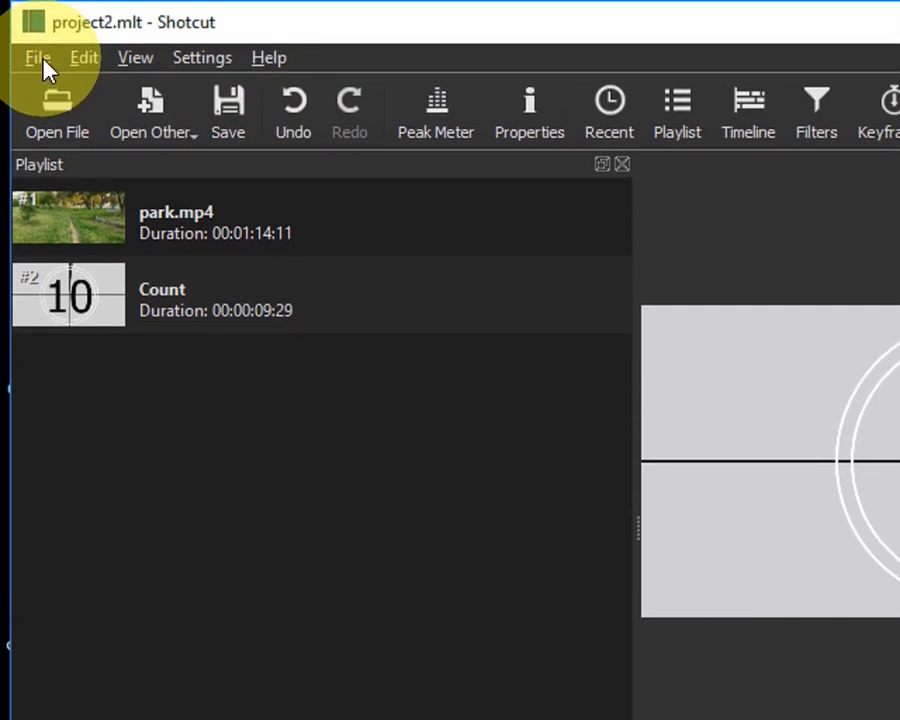
# Open the saved project file project2.mlt from the Desktop
pyautogui.click(40, 60)
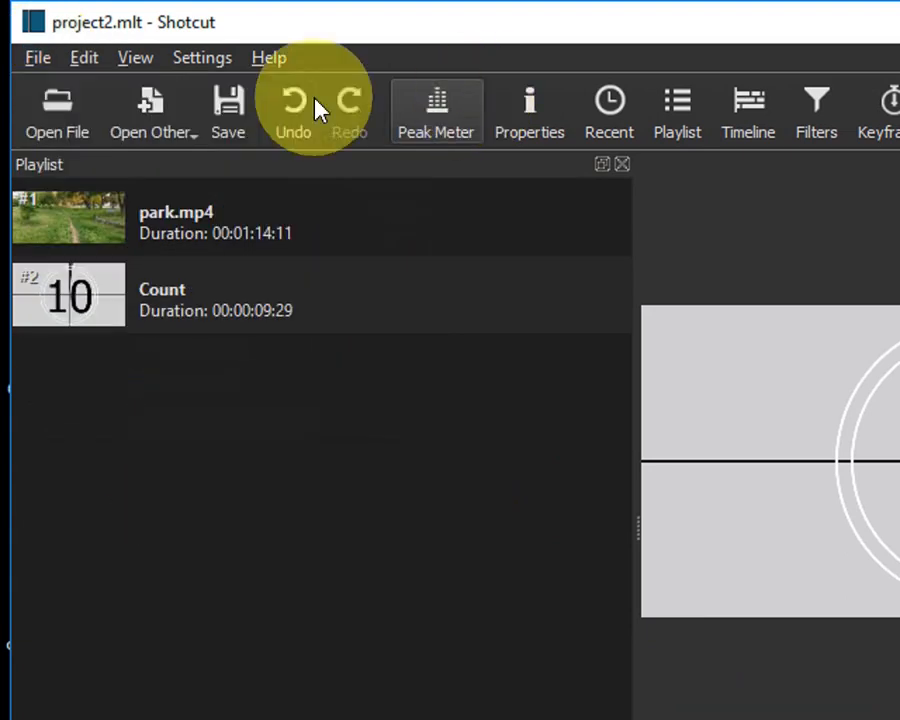
pyautogui.click(58, 104)
pyautogui.moveTo(519, 222); pyautogui.dragTo(518, 265)
pyautogui.click(346, 392)
pyautogui.press('p')
pyautogui.press('p')
pyautogui.press('p')
pyautogui.press('p')
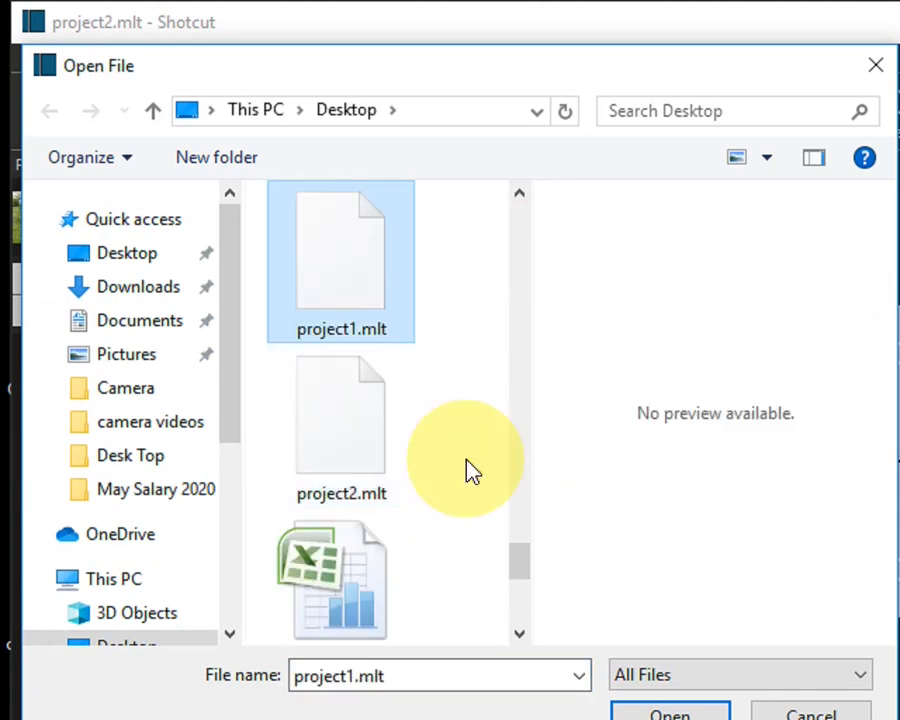
pyautogui.doubleClick(335, 440)
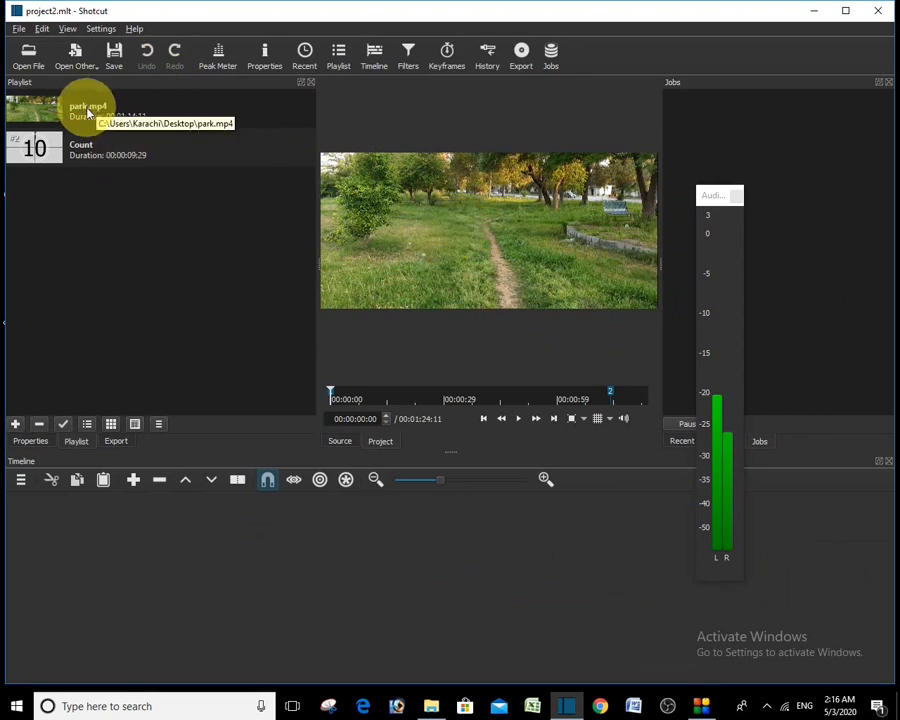
# Place park.mp4 from the playlist at the start of the timeline, close the audio peak meter and pause playback
pyautogui.moveTo(88, 107); pyautogui.dragTo(128, 516)
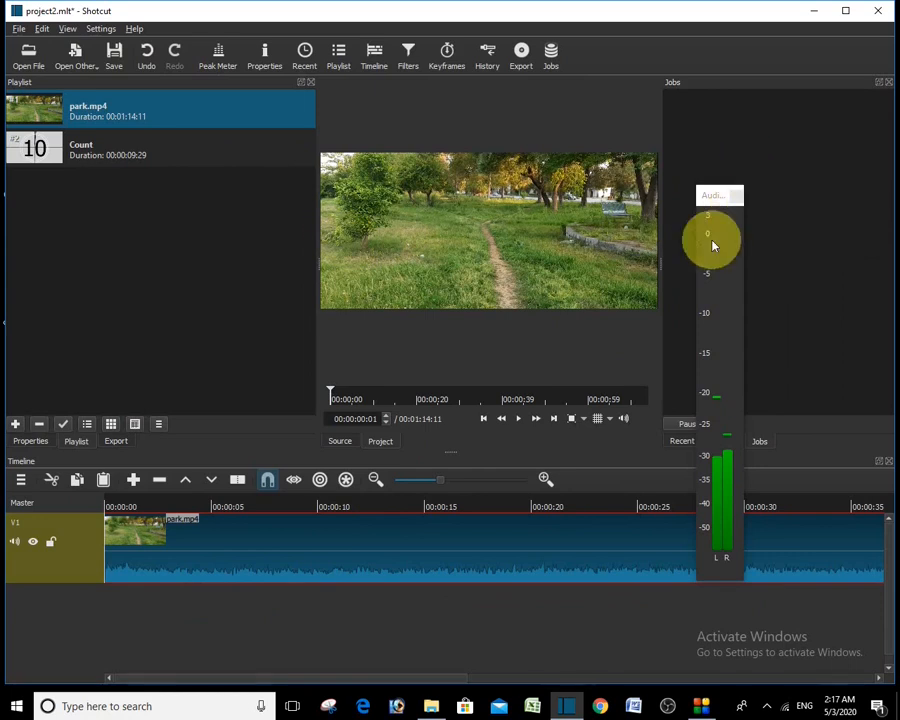
pyautogui.click(736, 195)
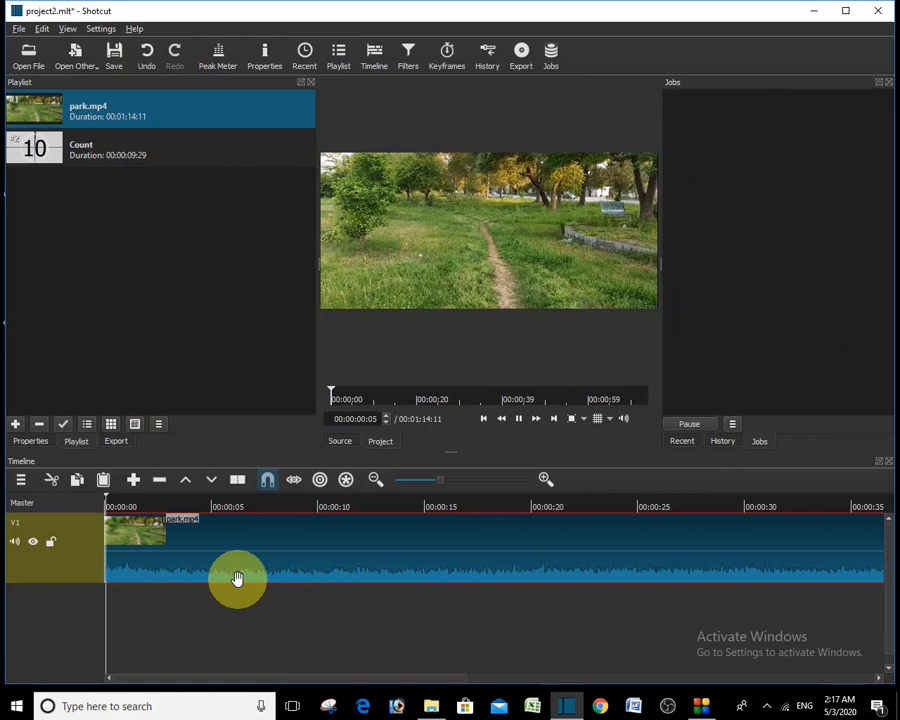
pyautogui.click(520, 424)
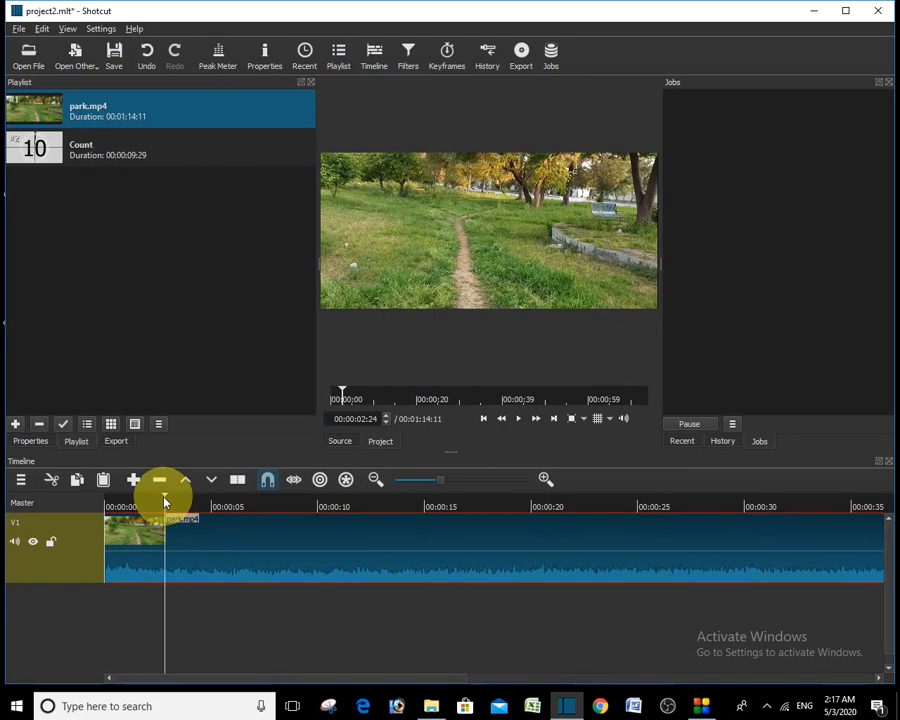
# Split the park clip on track V1 at 00:00:07:03 and remove its first part
pyautogui.moveTo(172, 500); pyautogui.dragTo(257, 510)
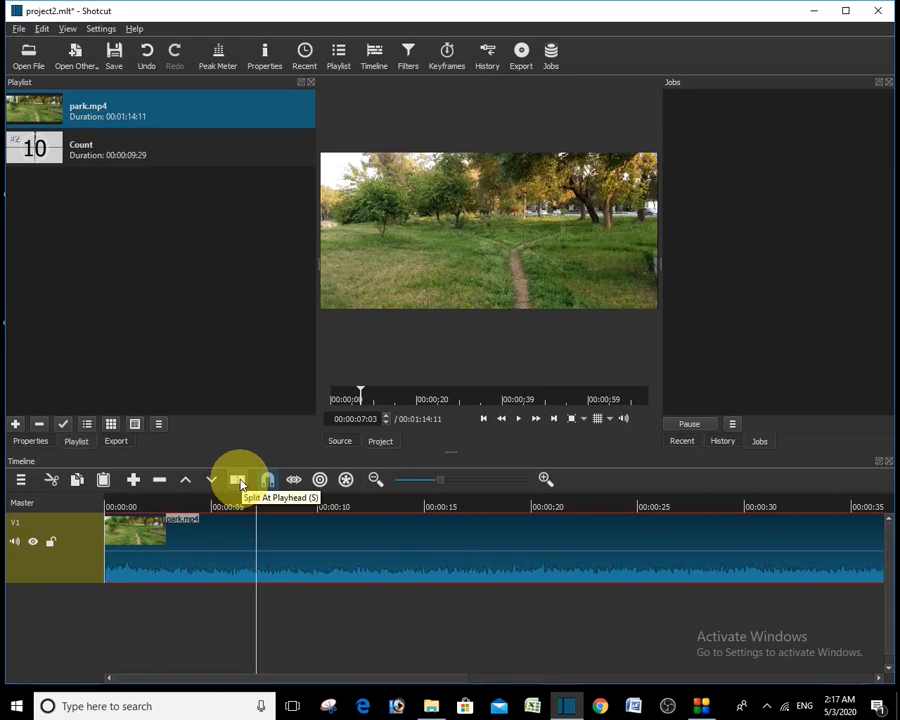
pyautogui.click(239, 481)
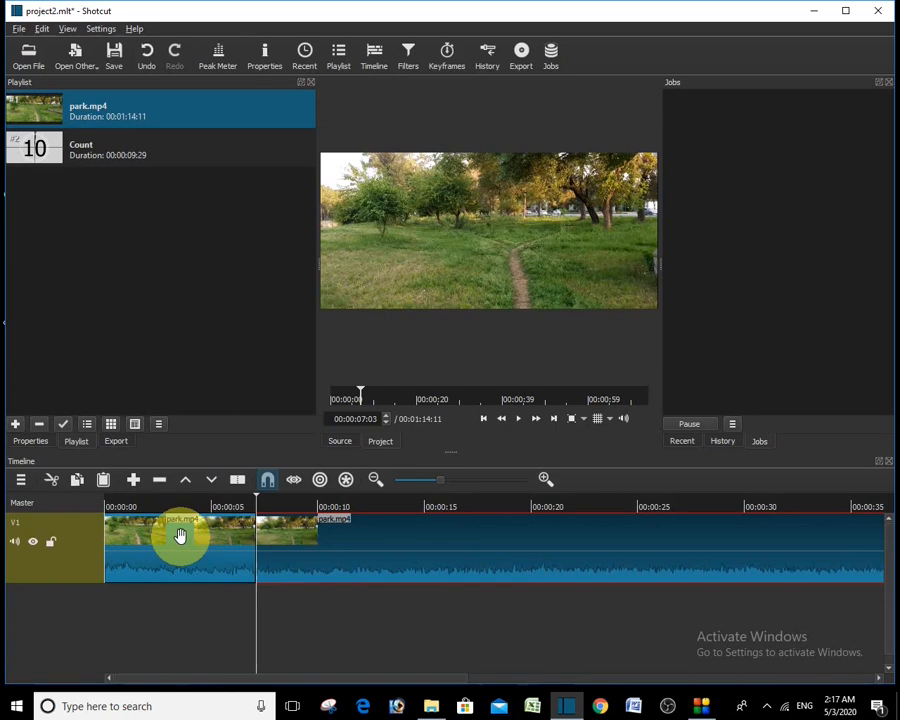
pyautogui.rightClick(180, 537)
pyautogui.click(204, 580)
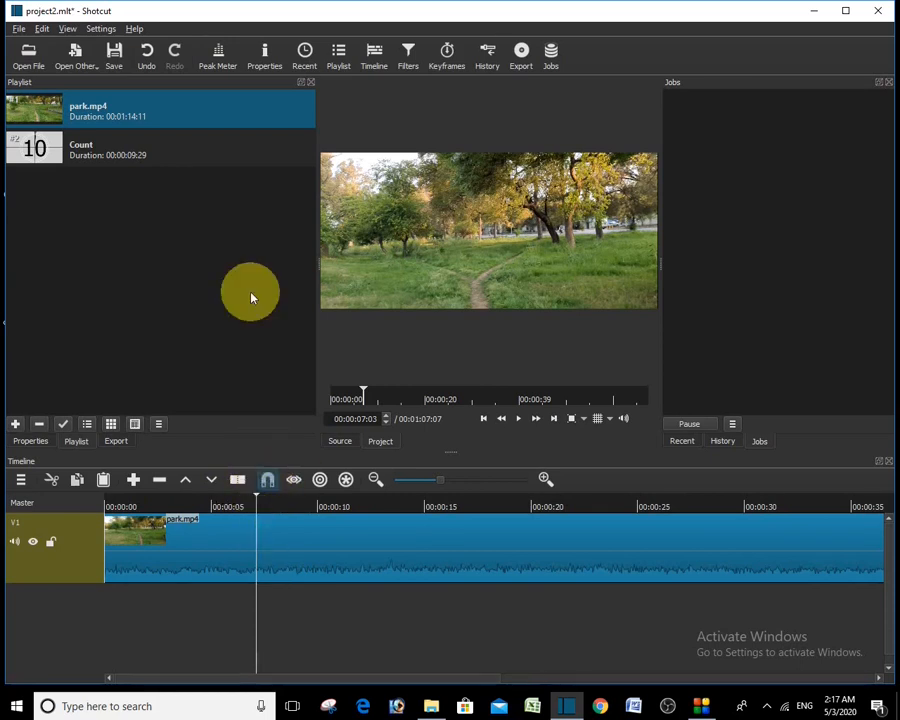
# Undo the removal of the park clip's first part and redo it
pyautogui.click(270, 486)
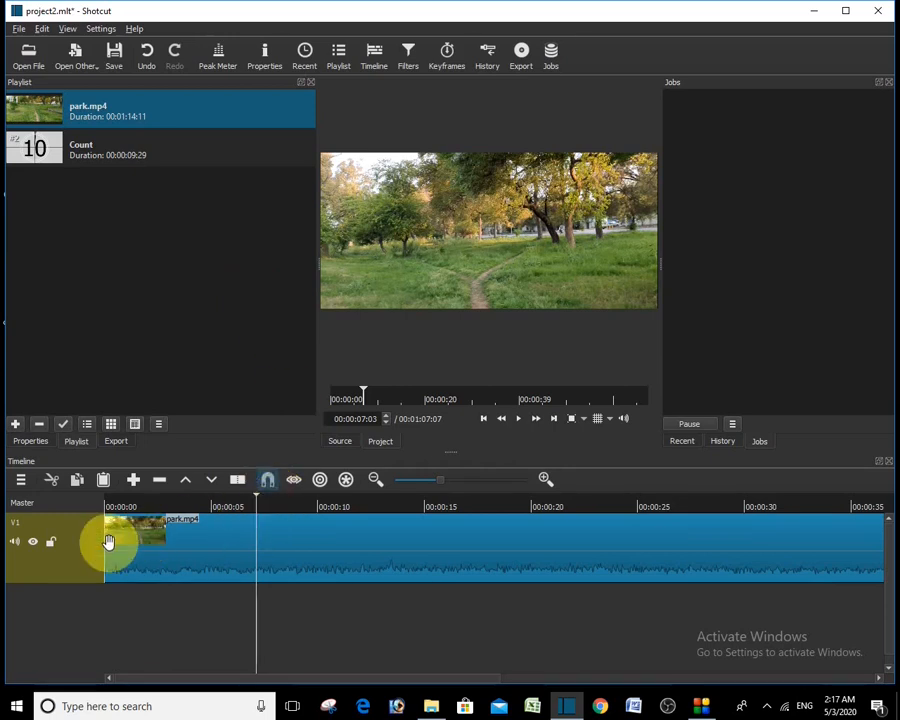
pyautogui.press('s')
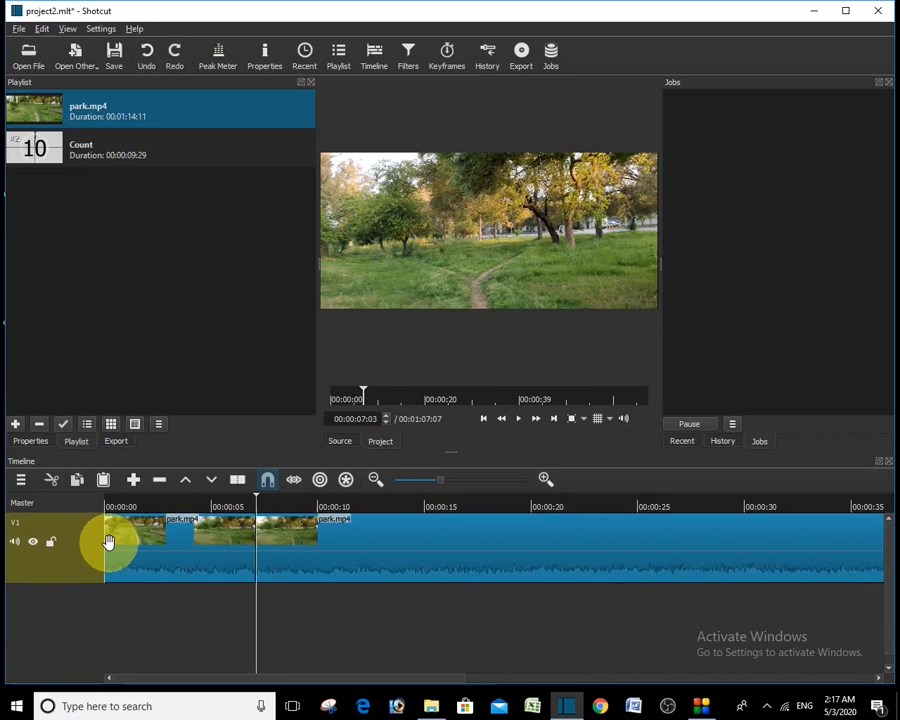
pyautogui.click(175, 62)
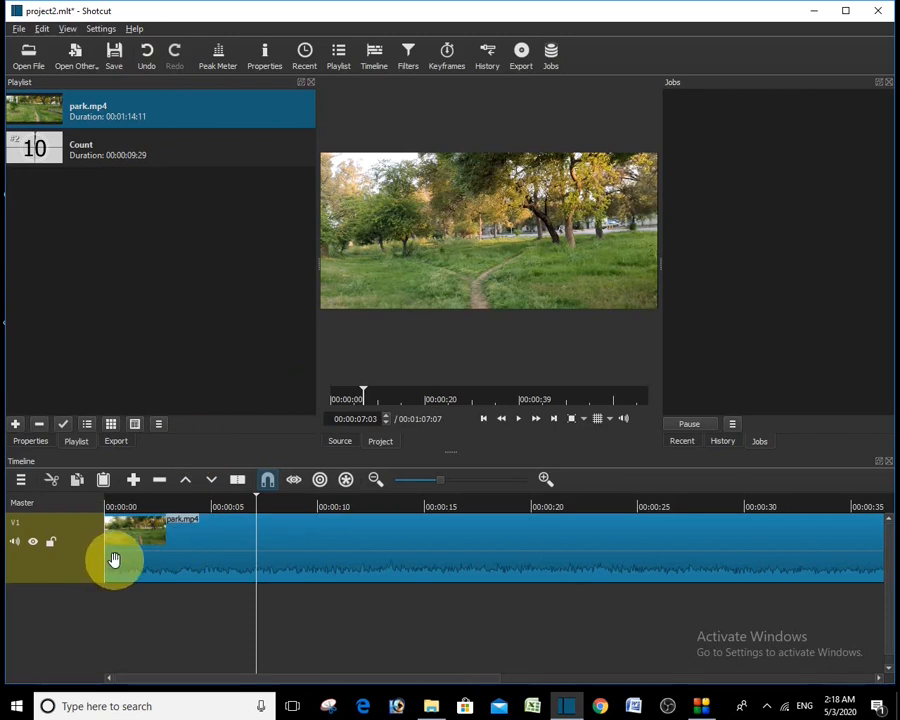
# Undo the removal of the park clip's first part and play the project with the audio peak meter shown, closing the meter before pausing
pyautogui.click(146, 46)
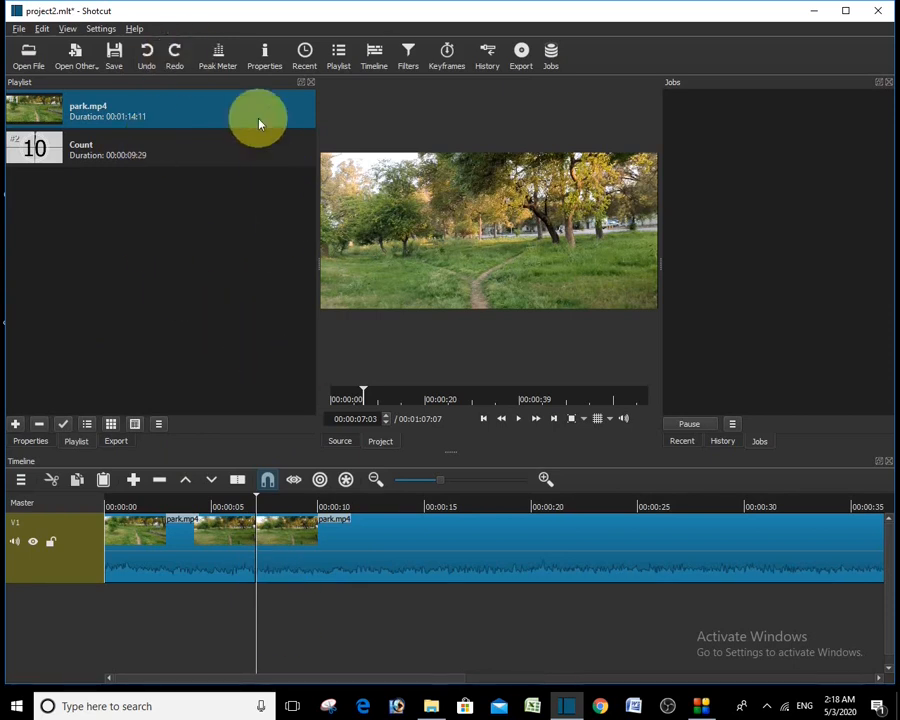
pyautogui.click(215, 60)
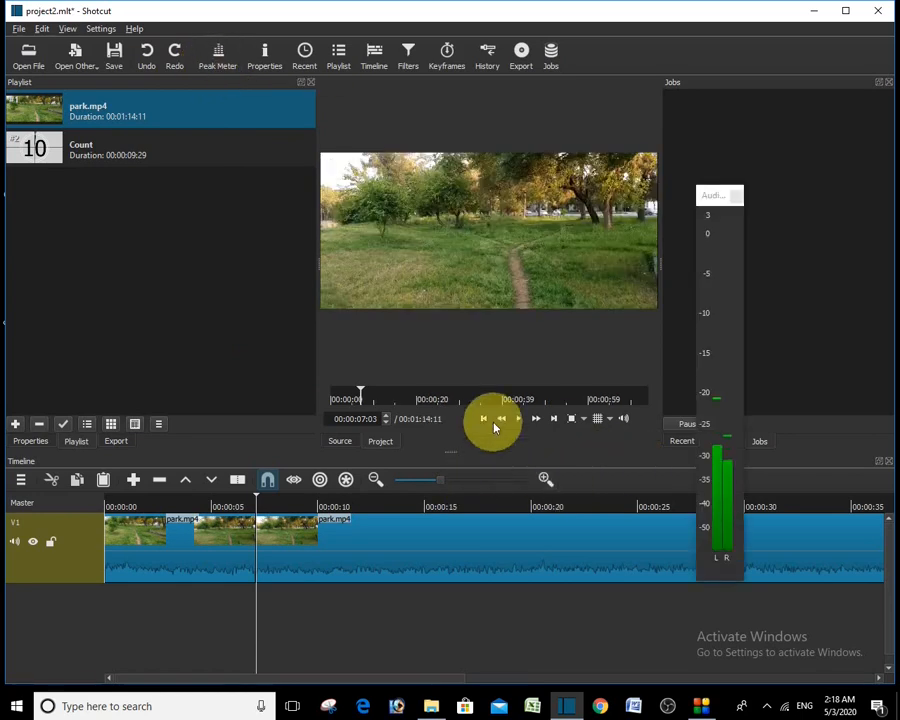
pyautogui.click(519, 421)
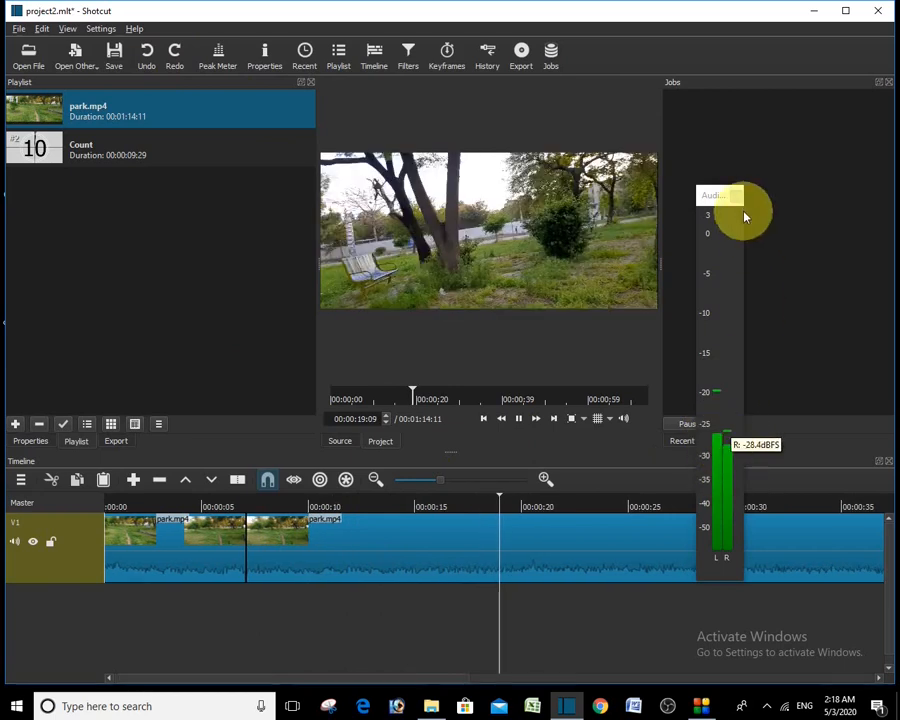
pyautogui.click(738, 195)
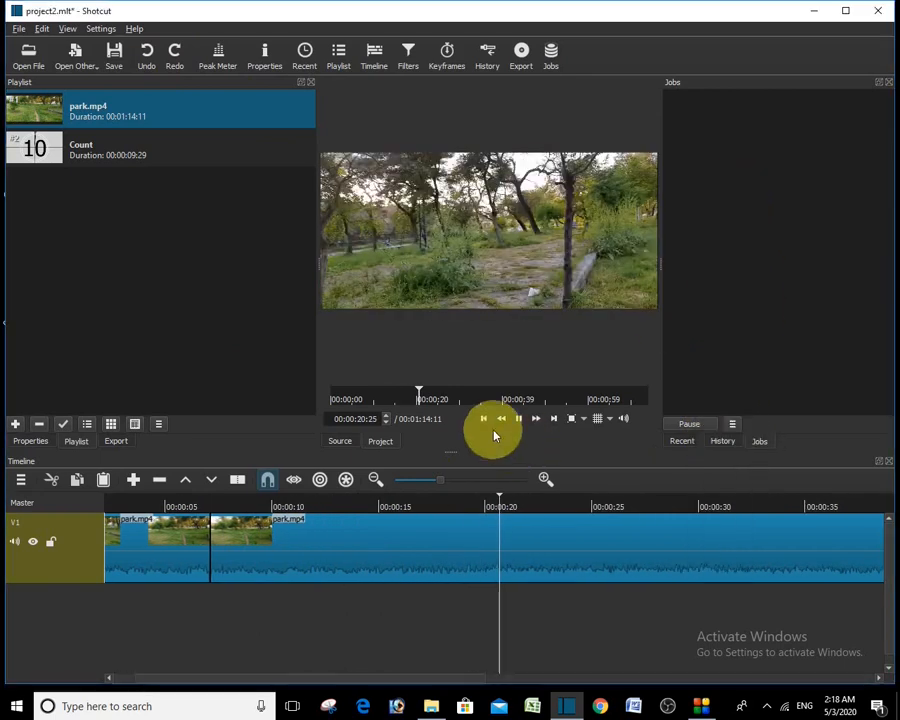
pyautogui.click(522, 420)
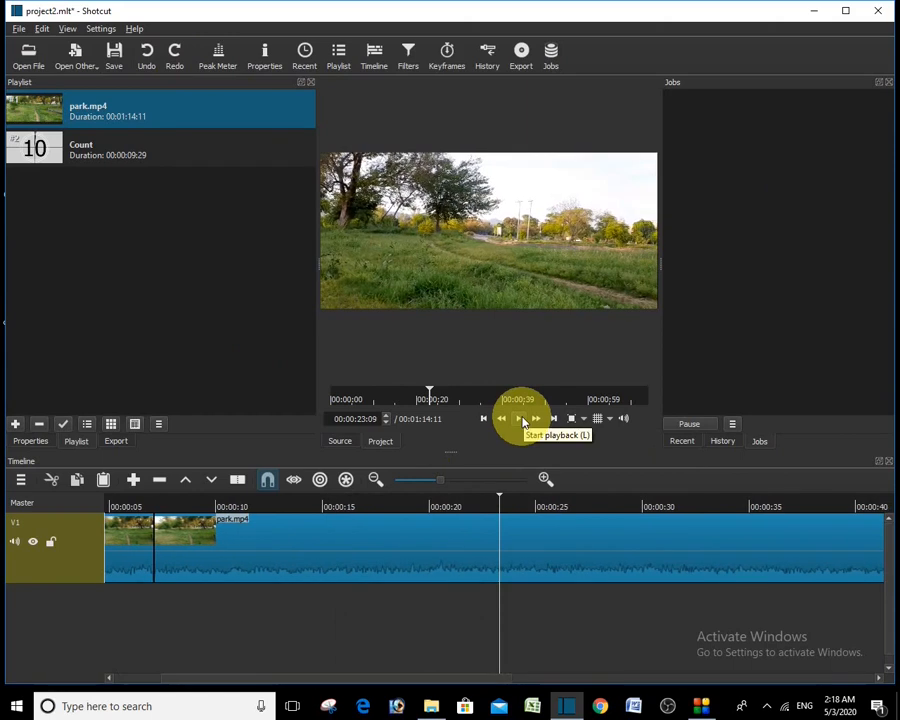
# Inspect the video and audio properties of the second park clip on track V1, and close the properties view
pyautogui.click(264, 62)
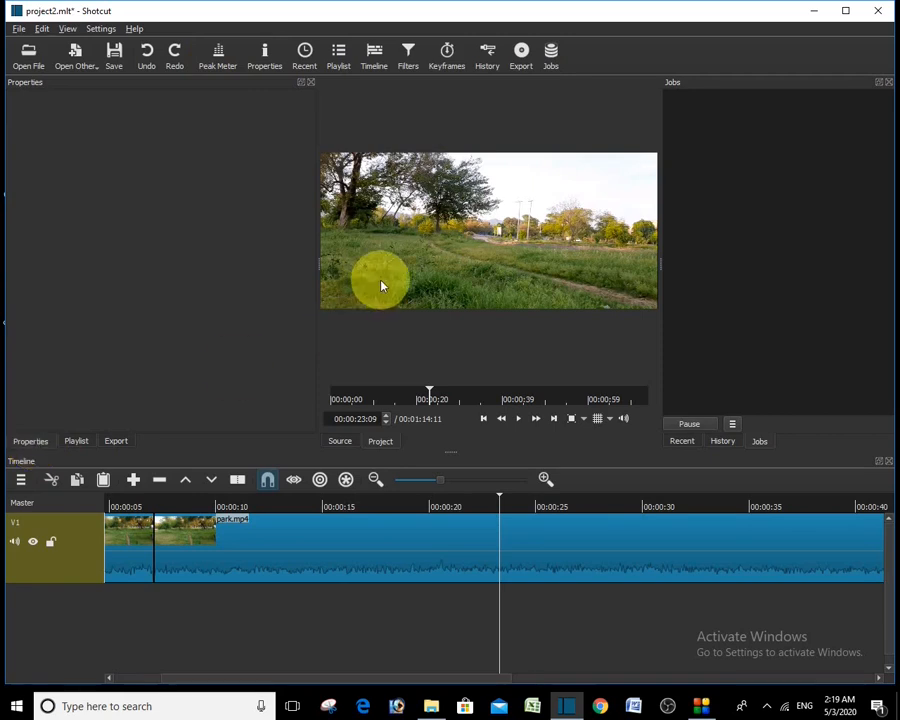
pyautogui.click(307, 545)
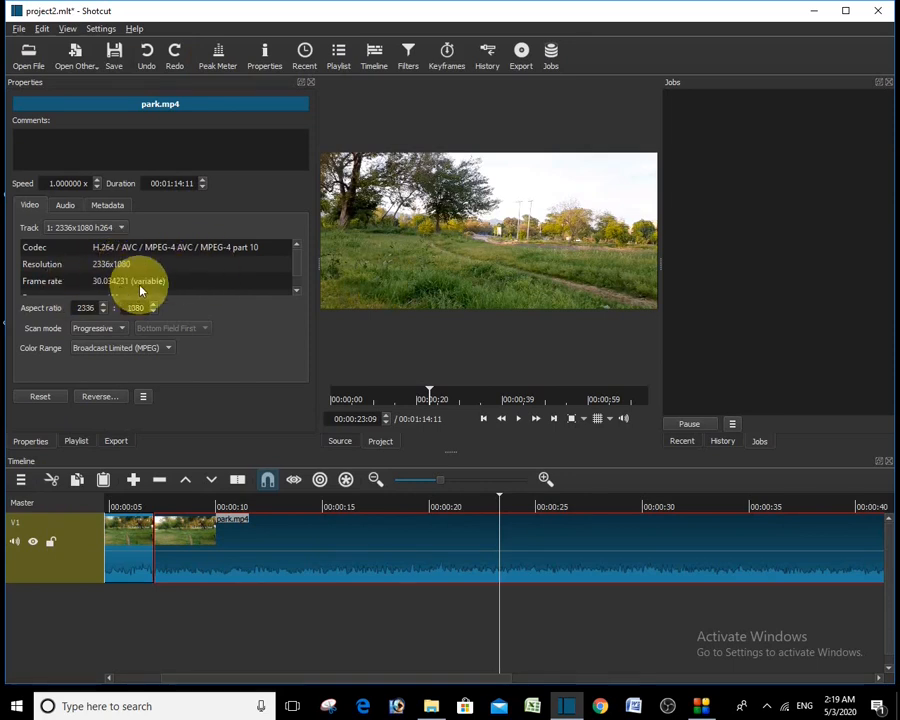
pyautogui.click(68, 207)
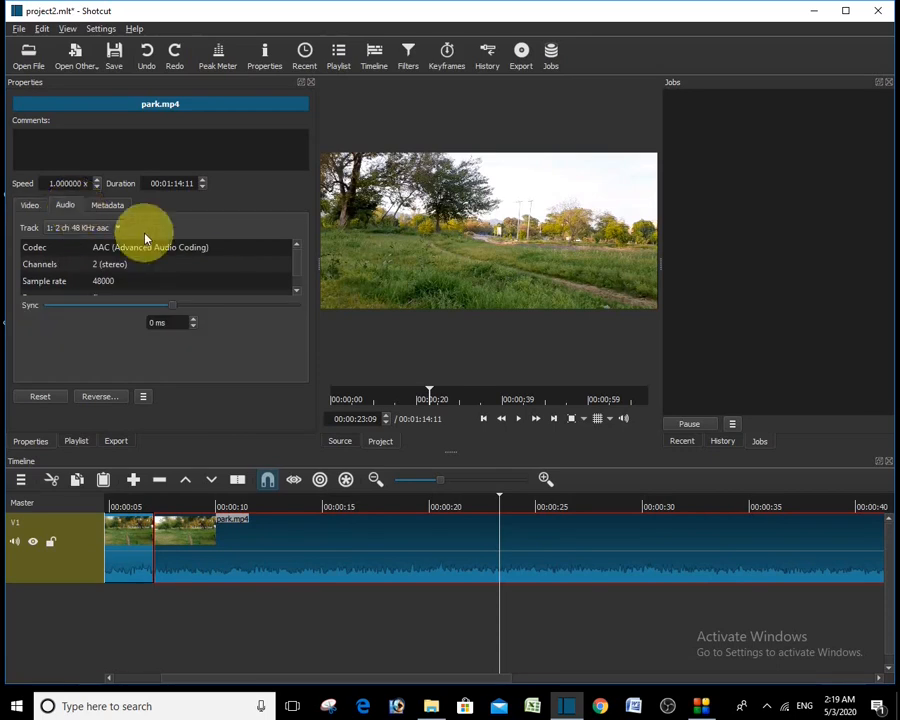
pyautogui.moveTo(294, 272)
pyautogui.mouseDown()
pyautogui.moveTo(295, 284)
pyautogui.moveTo(295, 270)
pyautogui.mouseUp()
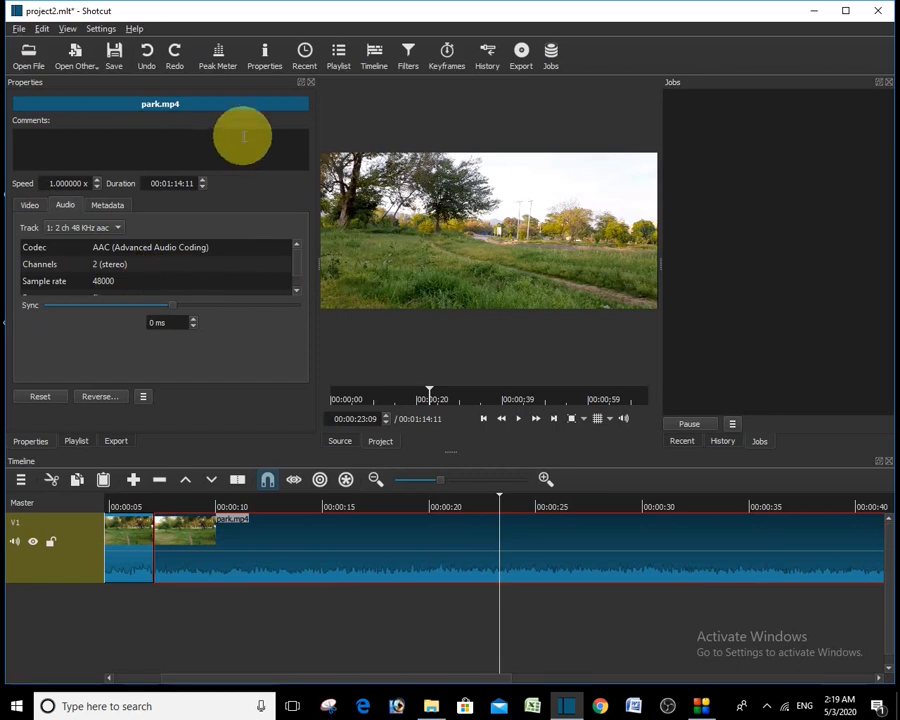
pyautogui.click(310, 85)
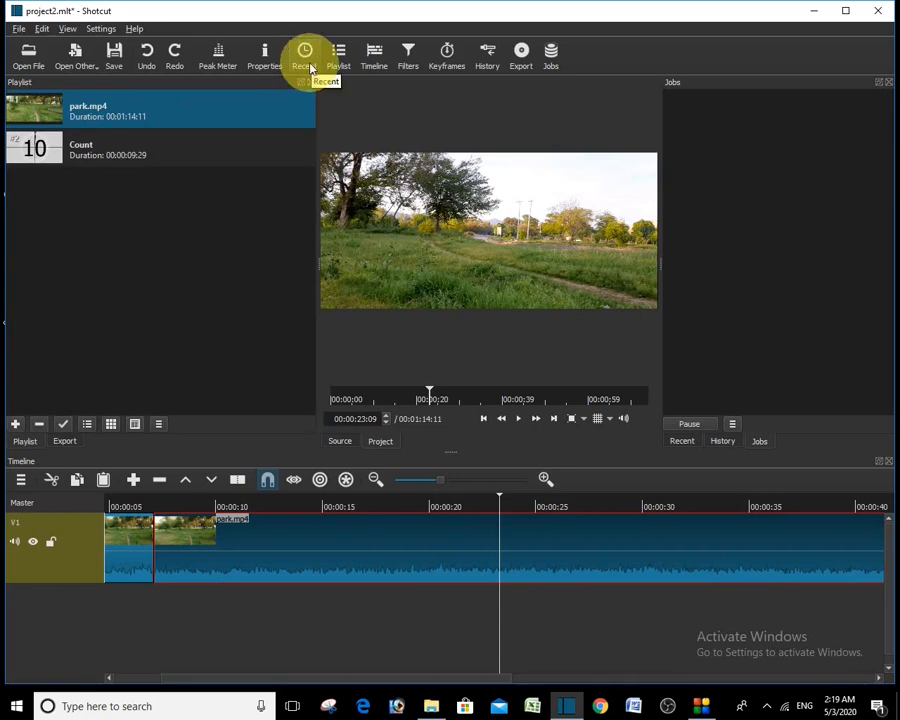
# Display the list of recently opened files and bring up the timeline
pyautogui.click(310, 66)
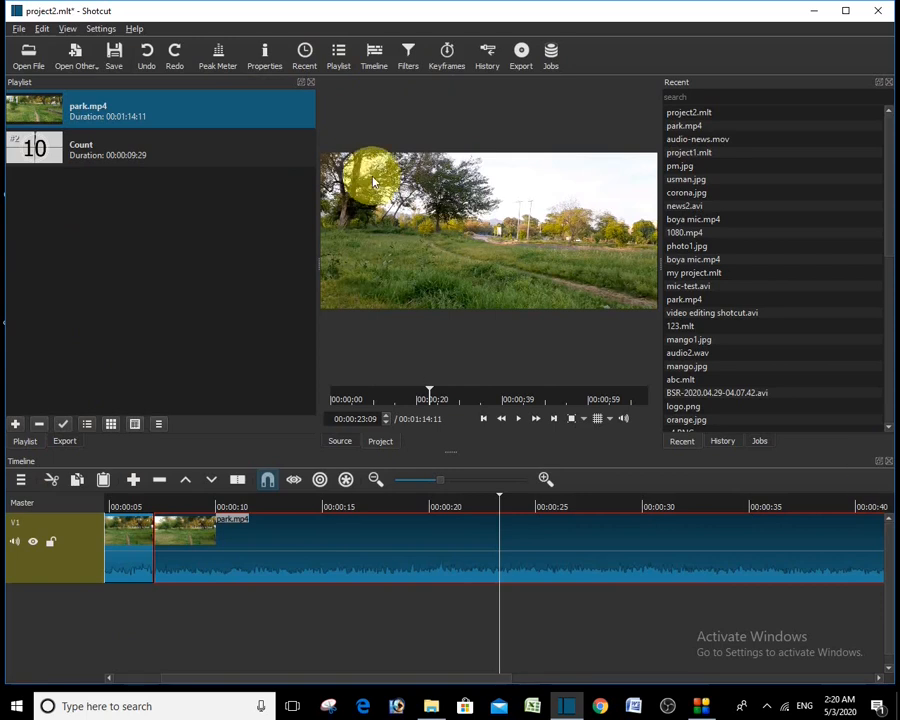
pyautogui.click(372, 62)
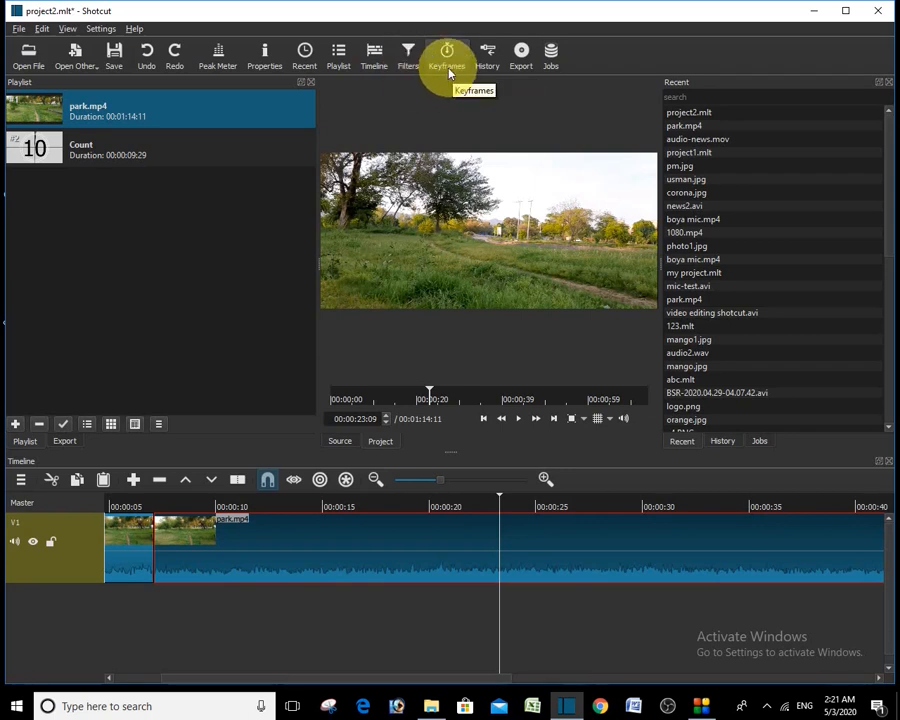
# Show the keyframes view and use its options to turn the audio waveforms off and on again
pyautogui.click(448, 60)
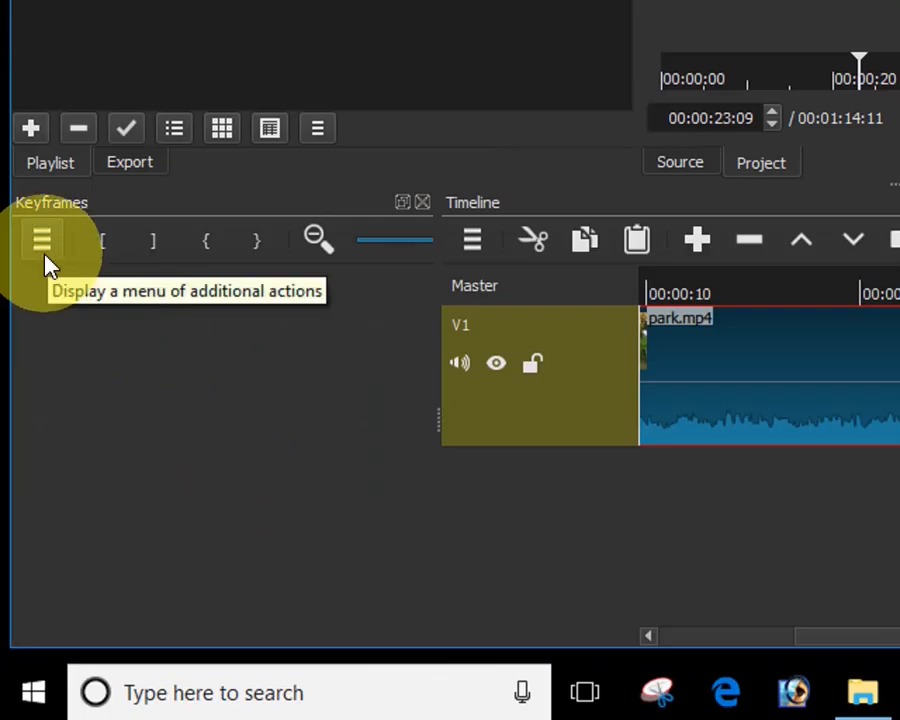
pyautogui.click(45, 256)
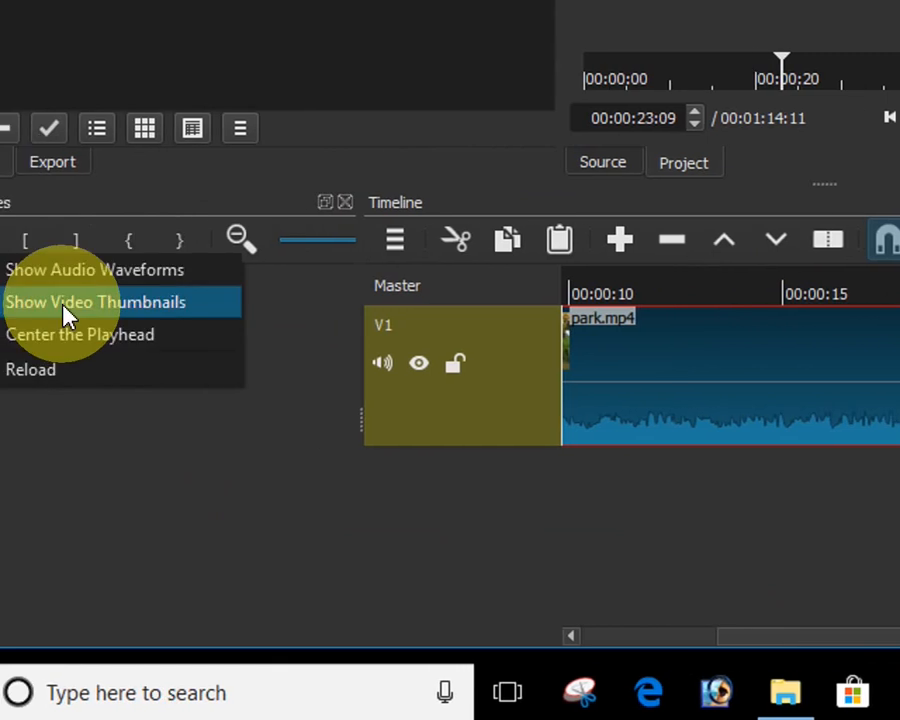
pyautogui.click(25, 272)
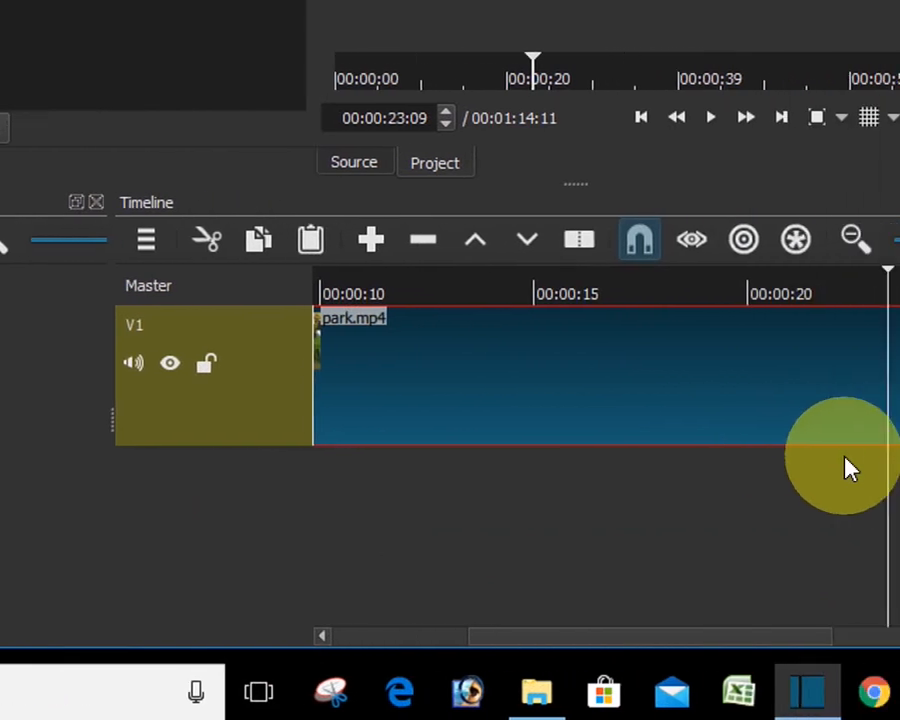
pyautogui.click(22, 239)
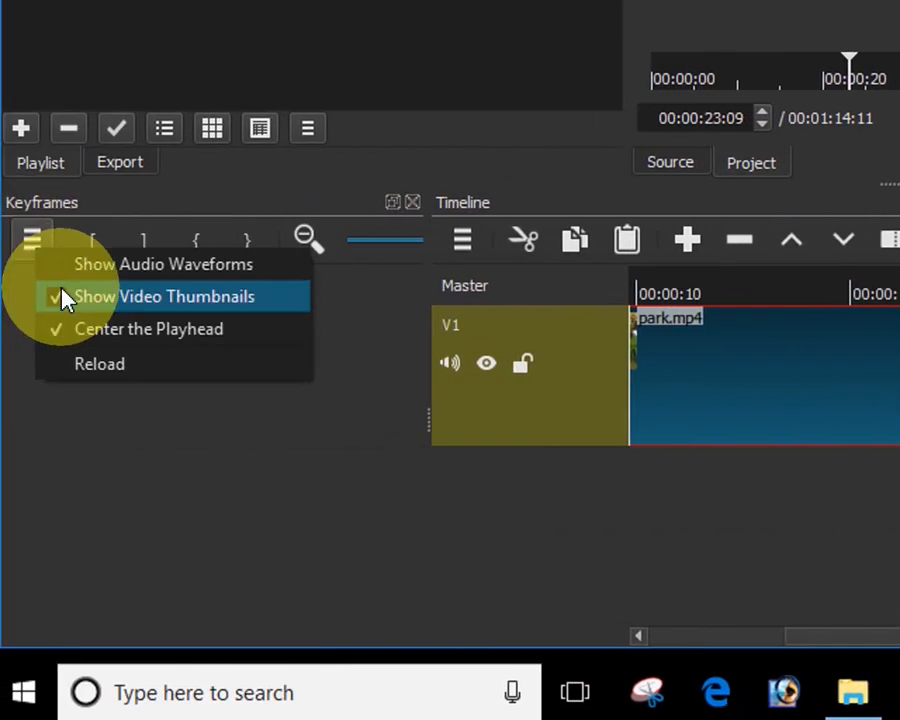
pyautogui.click(68, 265)
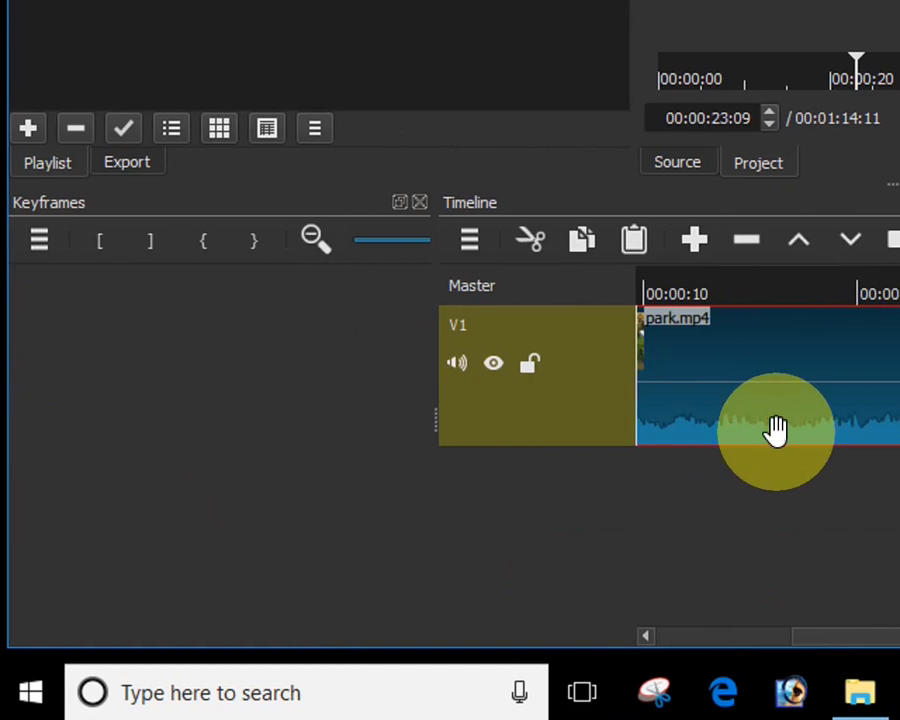
# Compare the keyframe display options with the timeline's own options, closing the keyframes view in between
pyautogui.click(33, 242)
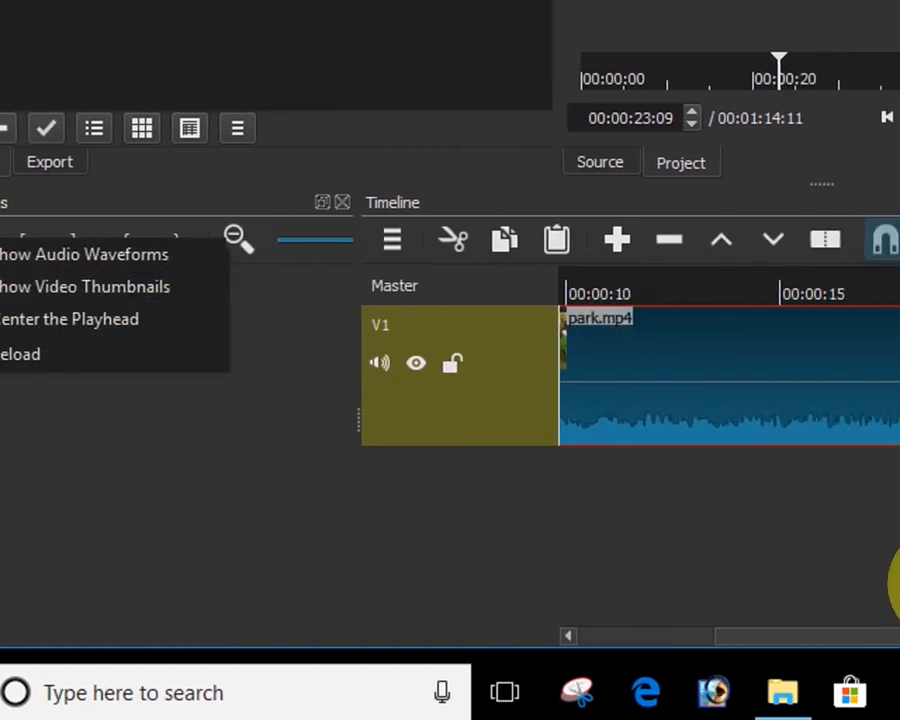
pyautogui.moveTo(765, 636); pyautogui.dragTo(617, 634)
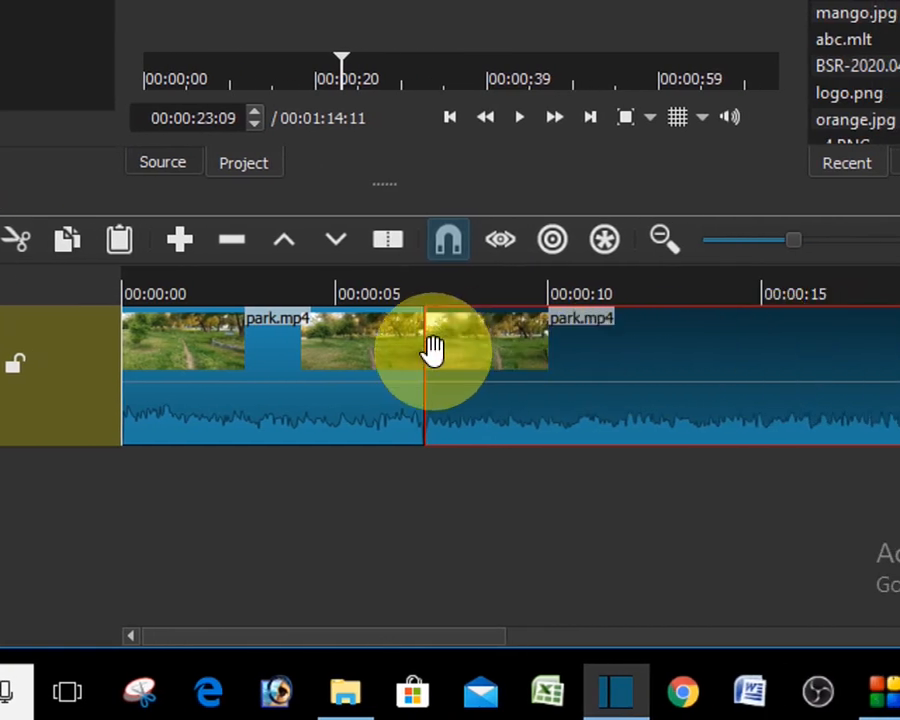
pyautogui.click(2, 240)
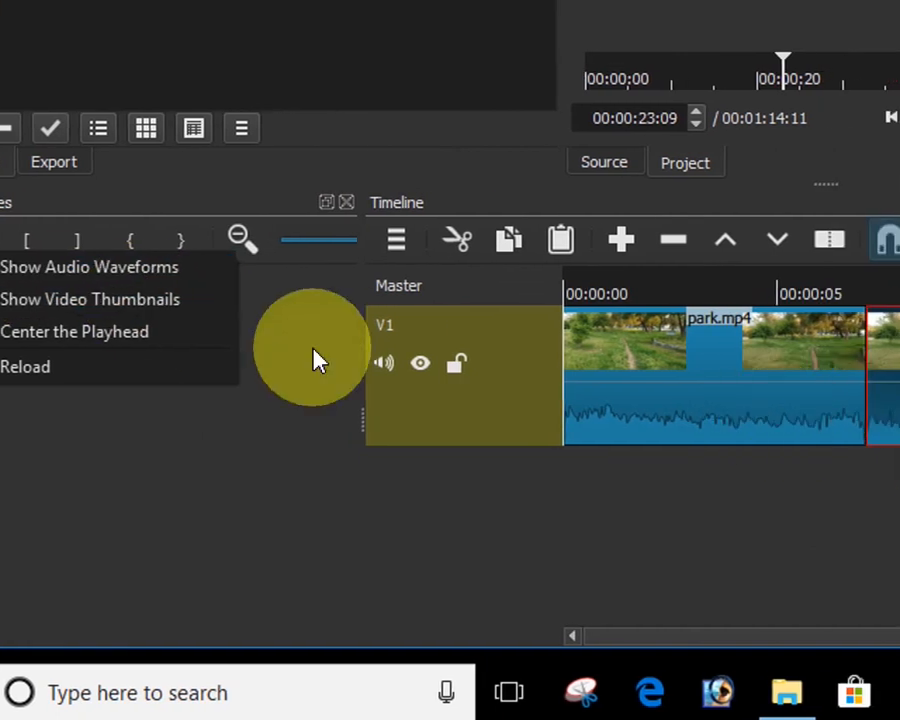
pyautogui.click(347, 204)
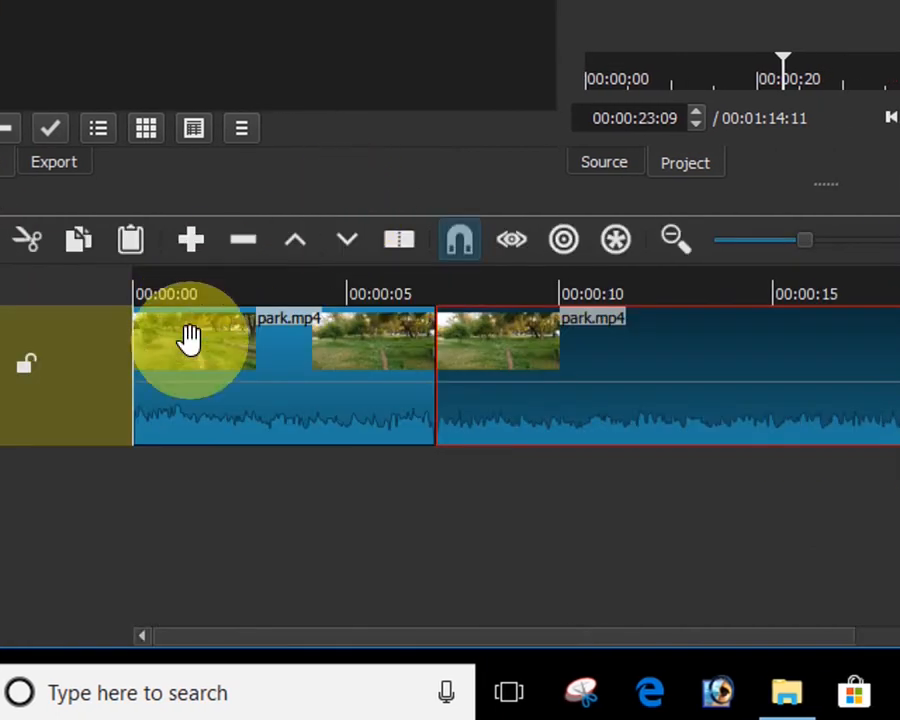
pyautogui.click(22, 248)
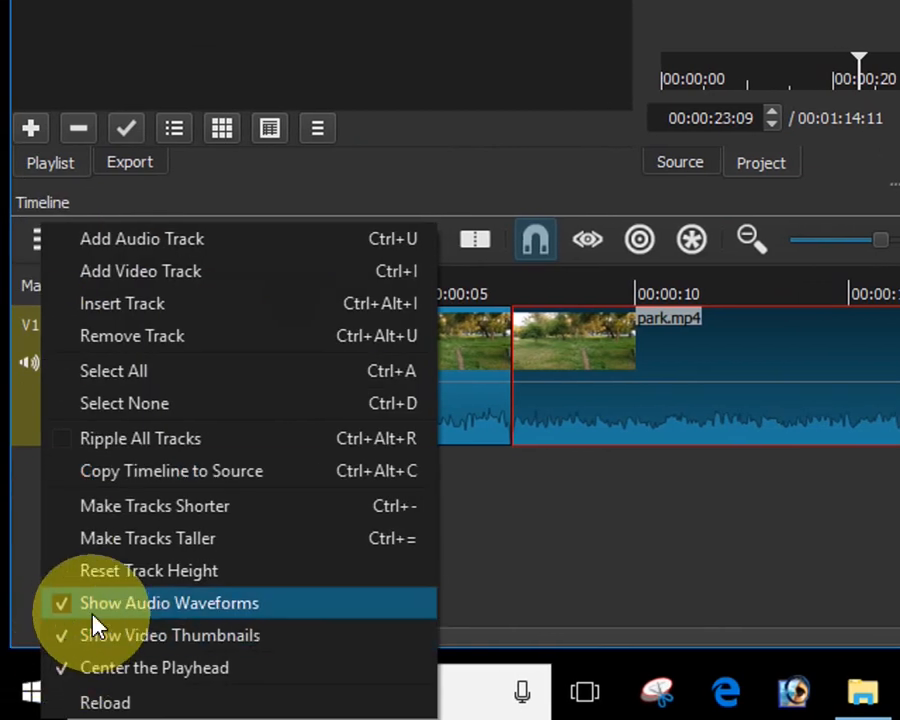
pyautogui.click(686, 565)
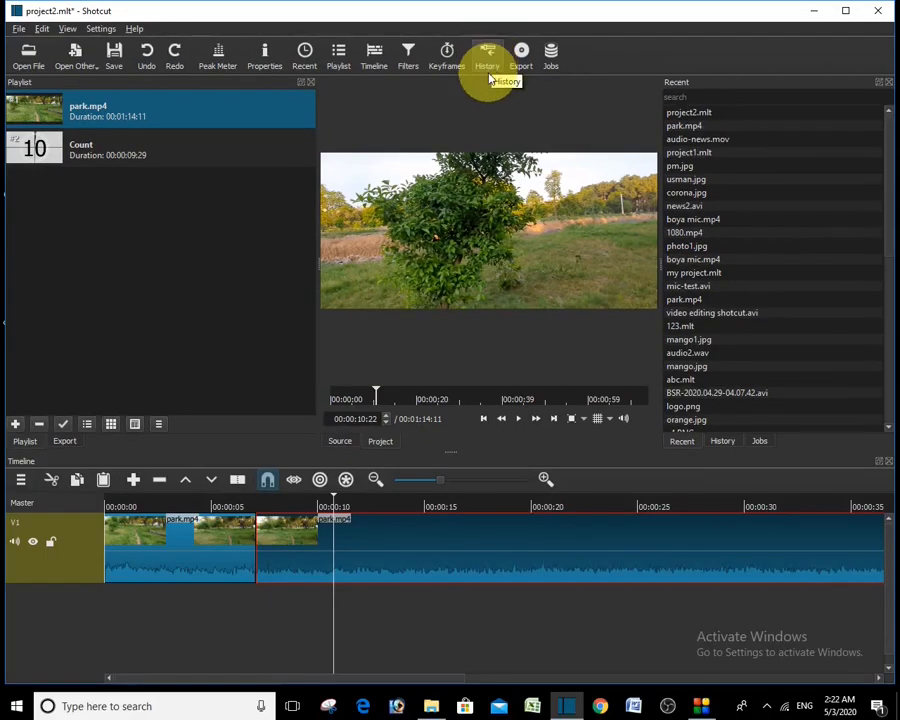
# Review the edit history, the export presets and file dialog, and the jobs list without exporting anything
pyautogui.click(488, 62)
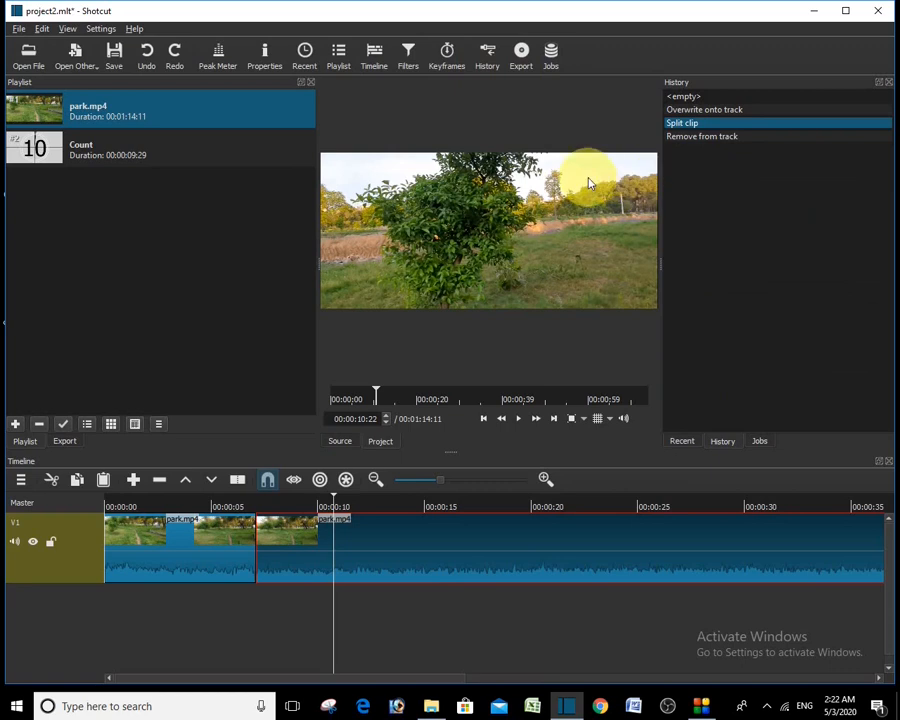
pyautogui.click(520, 60)
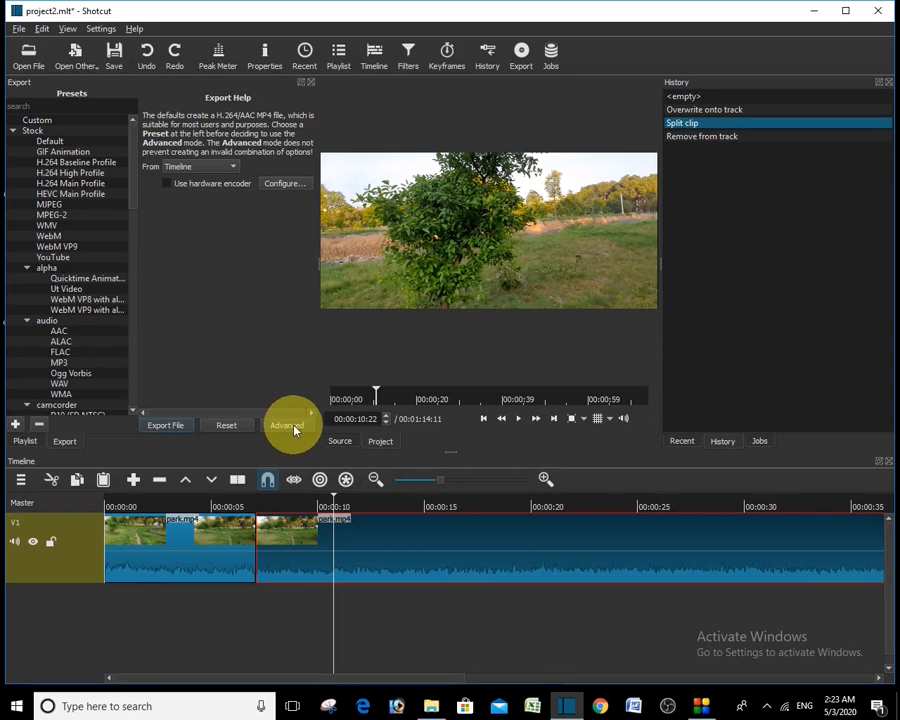
pyautogui.click(172, 427)
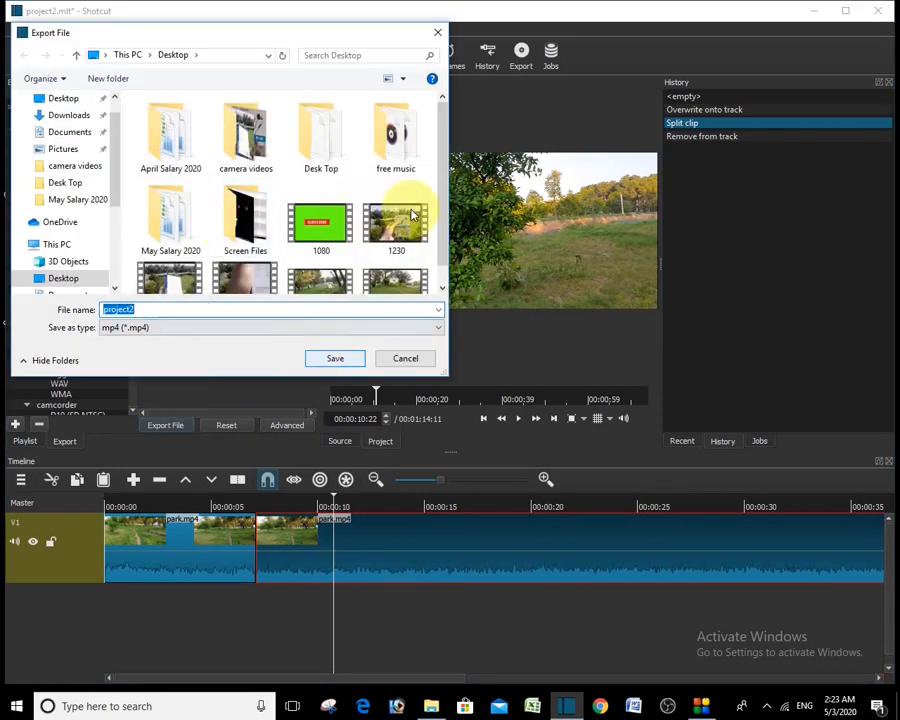
pyautogui.click(436, 32)
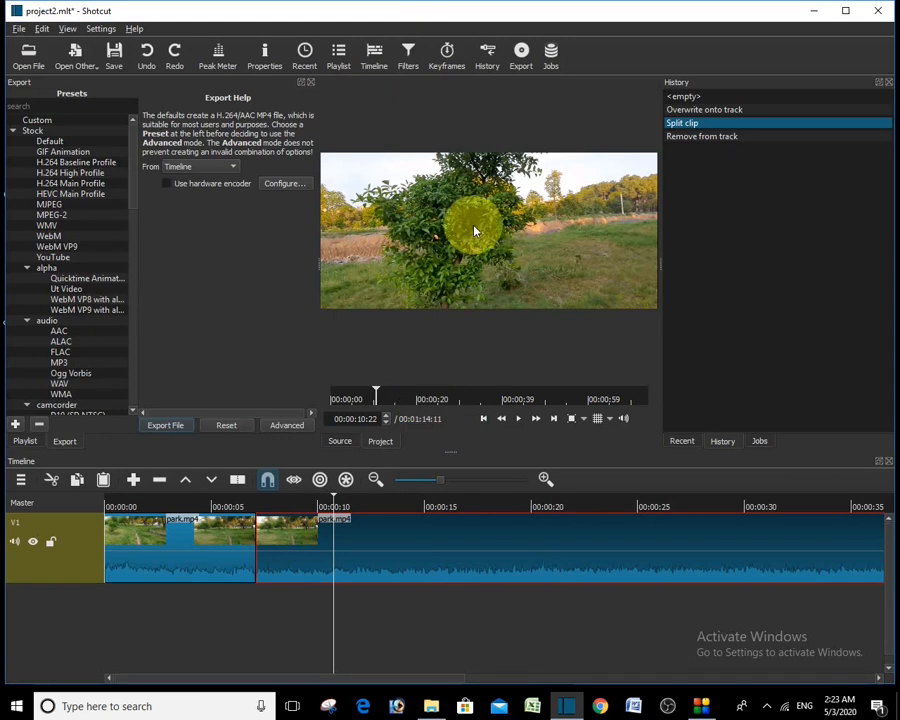
pyautogui.click(548, 60)
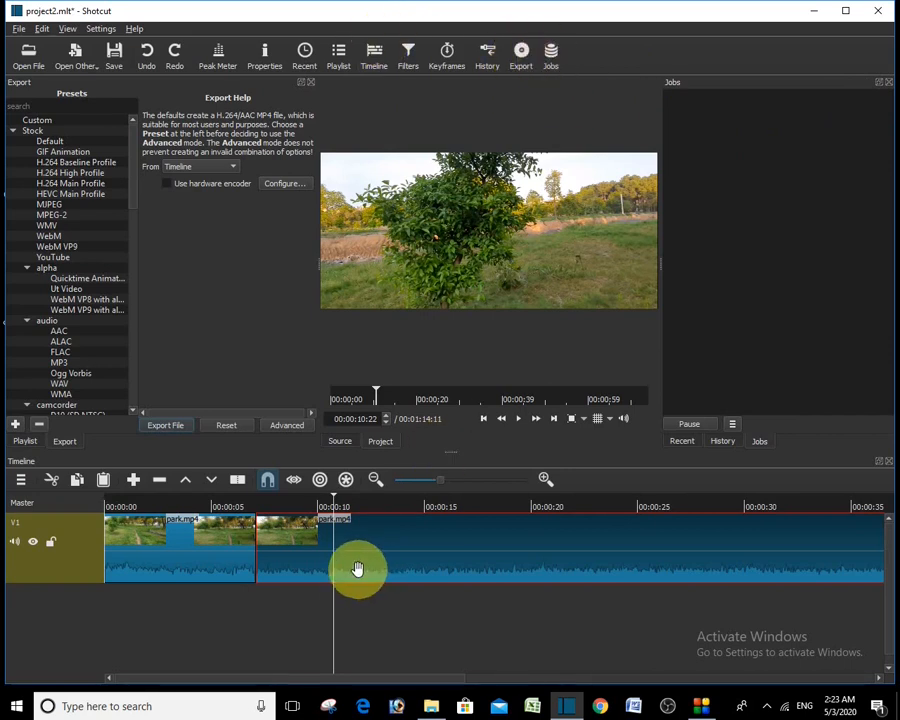
# Remove the first part of the park clip from track V1 and briefly play the remaining clip
pyautogui.click(195, 545)
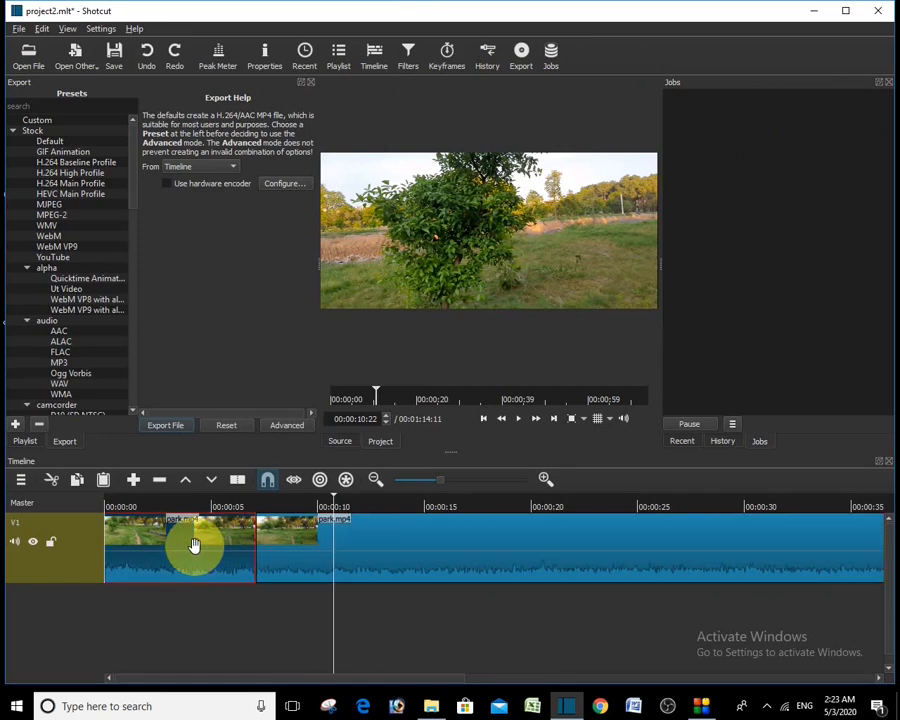
pyautogui.rightClick(195, 544)
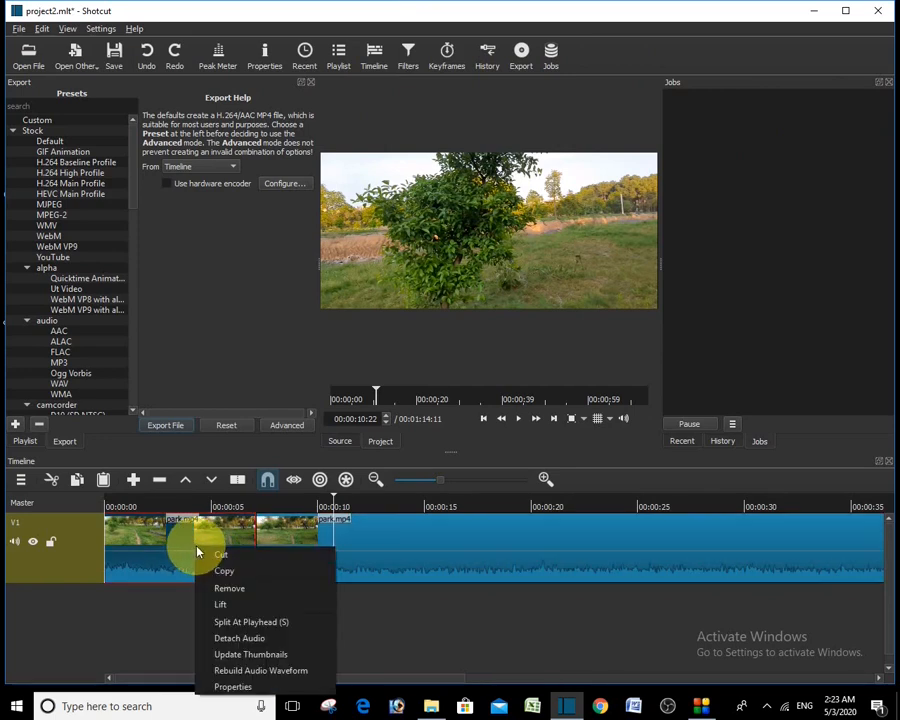
pyautogui.click(222, 596)
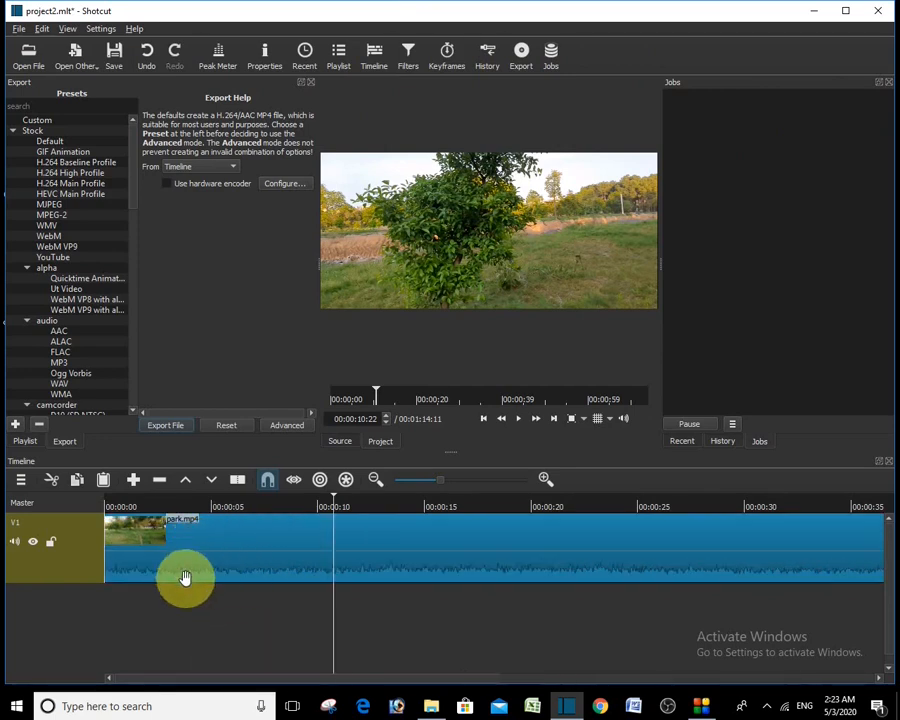
pyautogui.click(517, 420)
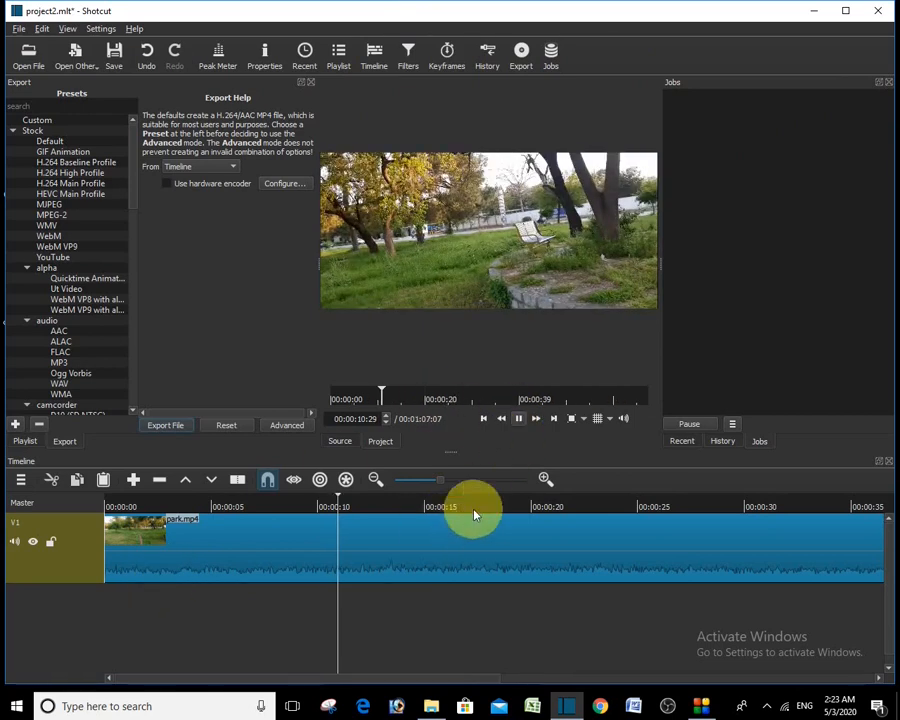
pyautogui.click(518, 420)
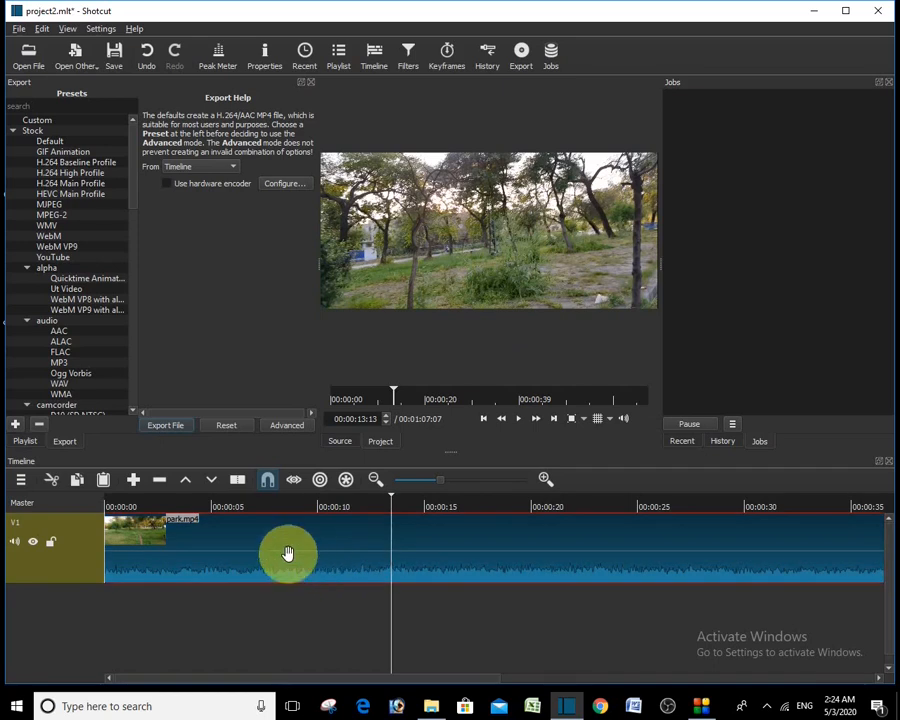
# Detach the audio from the remaining park clip on track V1
pyautogui.rightClick(297, 569)
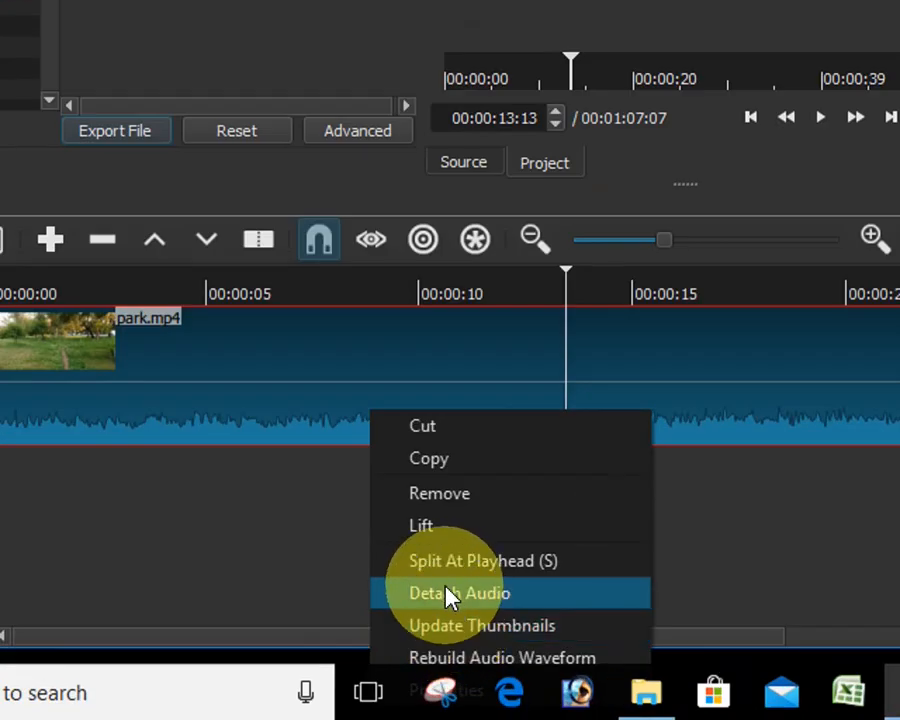
pyautogui.click(448, 594)
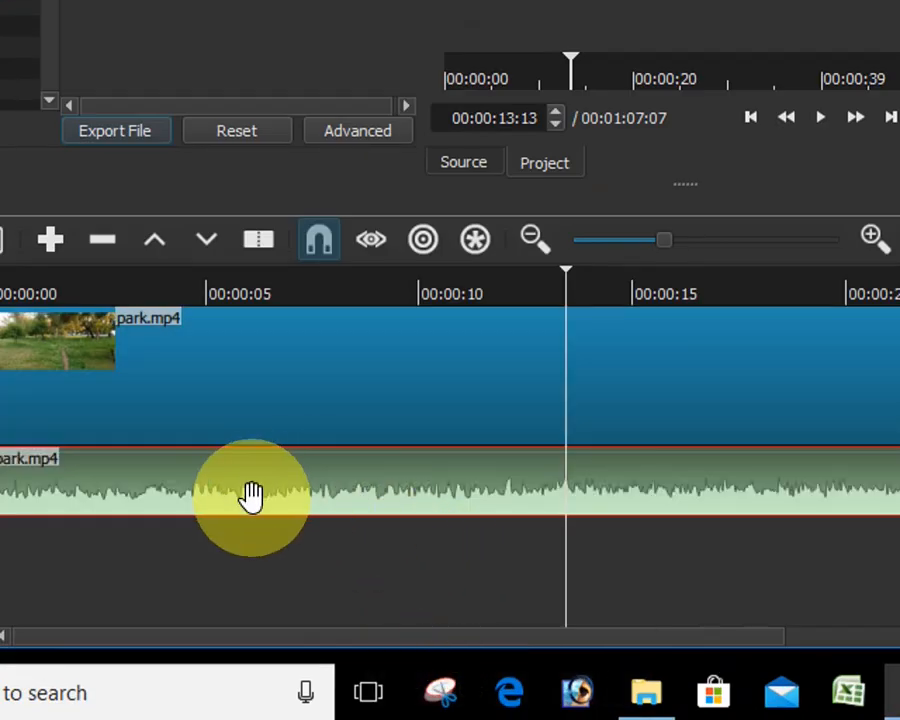
# Remove the detached park audio clip from track A1
pyautogui.rightClick(251, 497)
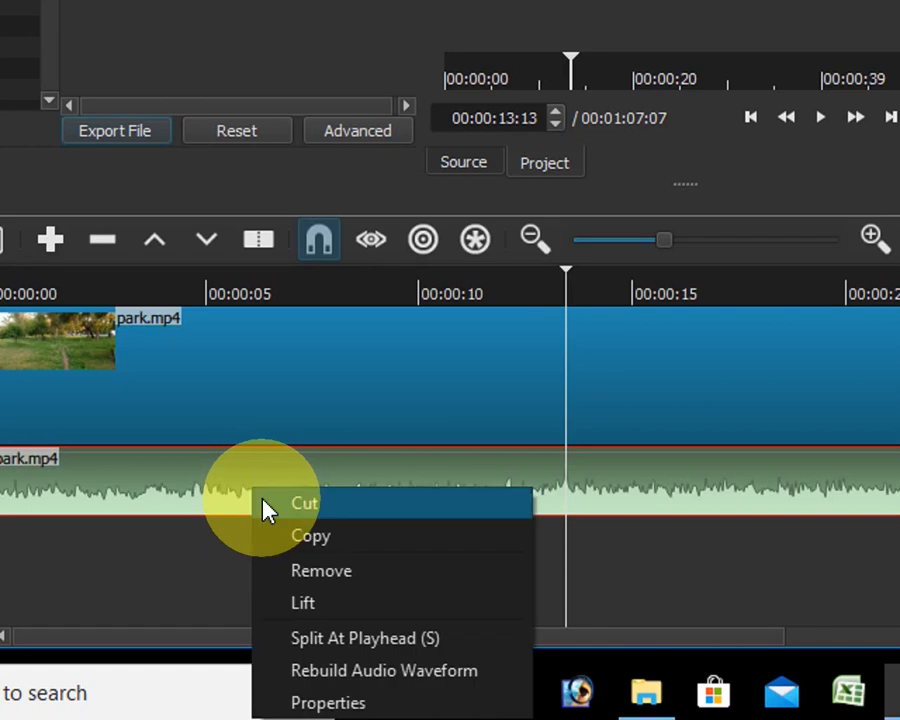
pyautogui.click(309, 571)
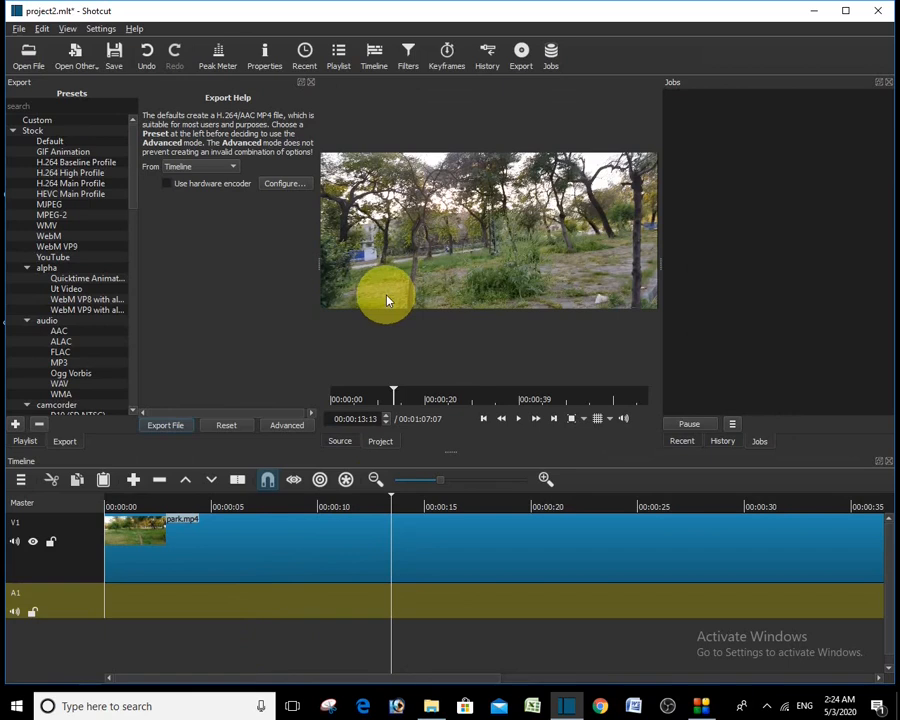
# Add audio-news.mov from the recent files to the playlist and place it at the start of track A1
pyautogui.click(24, 441)
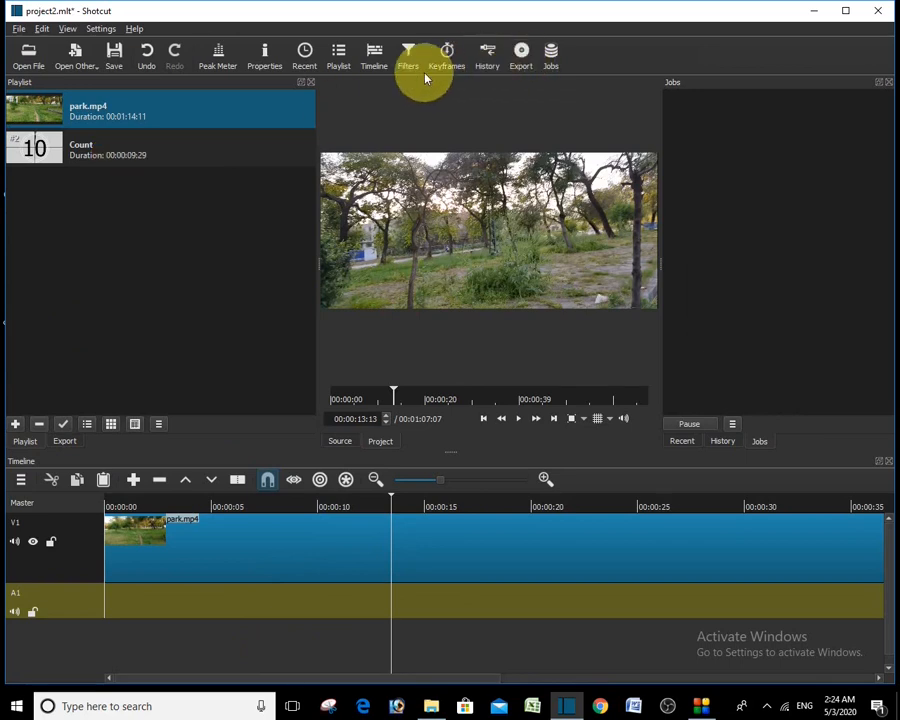
pyautogui.click(306, 58)
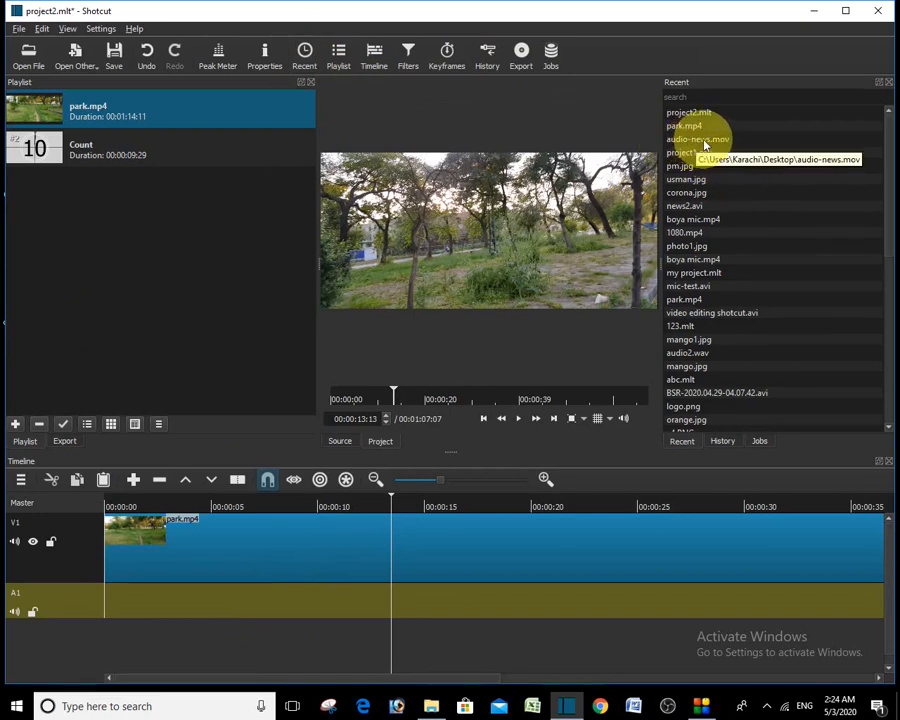
pyautogui.moveTo(704, 142); pyautogui.dragTo(452, 221)
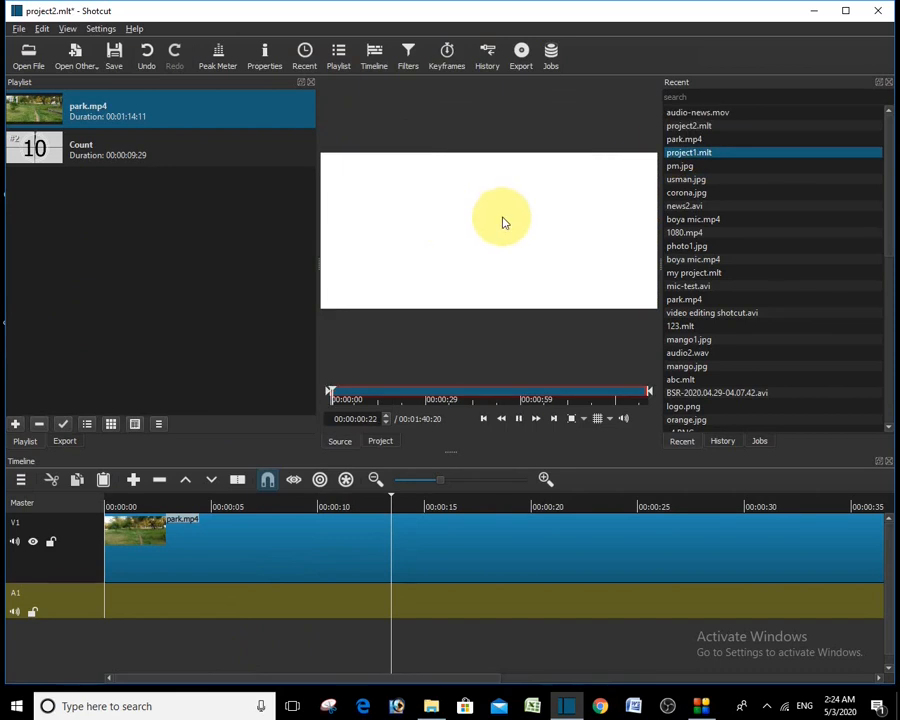
pyautogui.moveTo(549, 222); pyautogui.dragTo(17, 178)
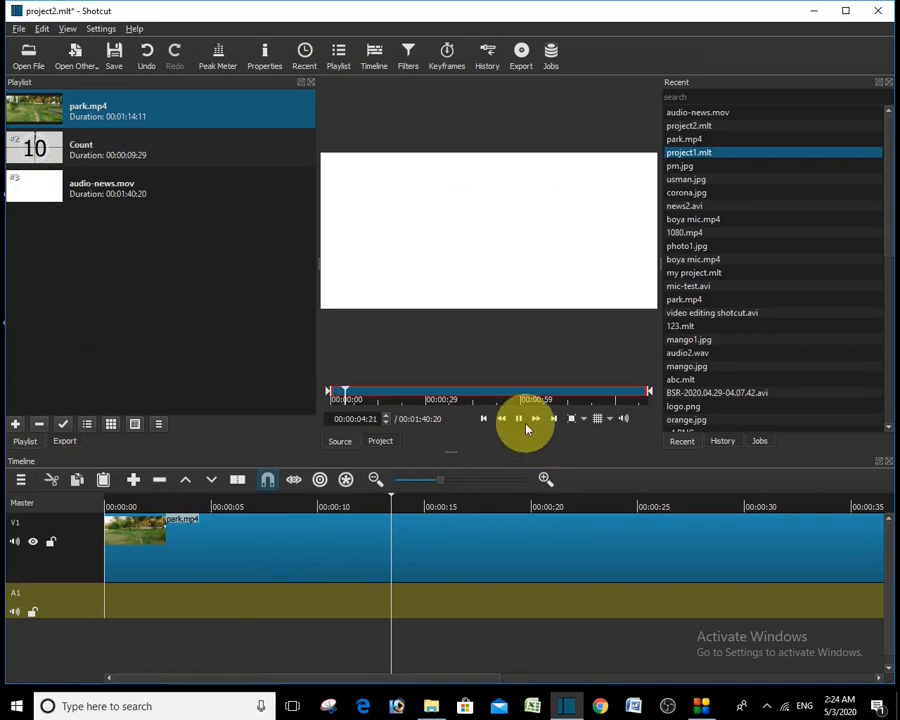
pyautogui.click(113, 200)
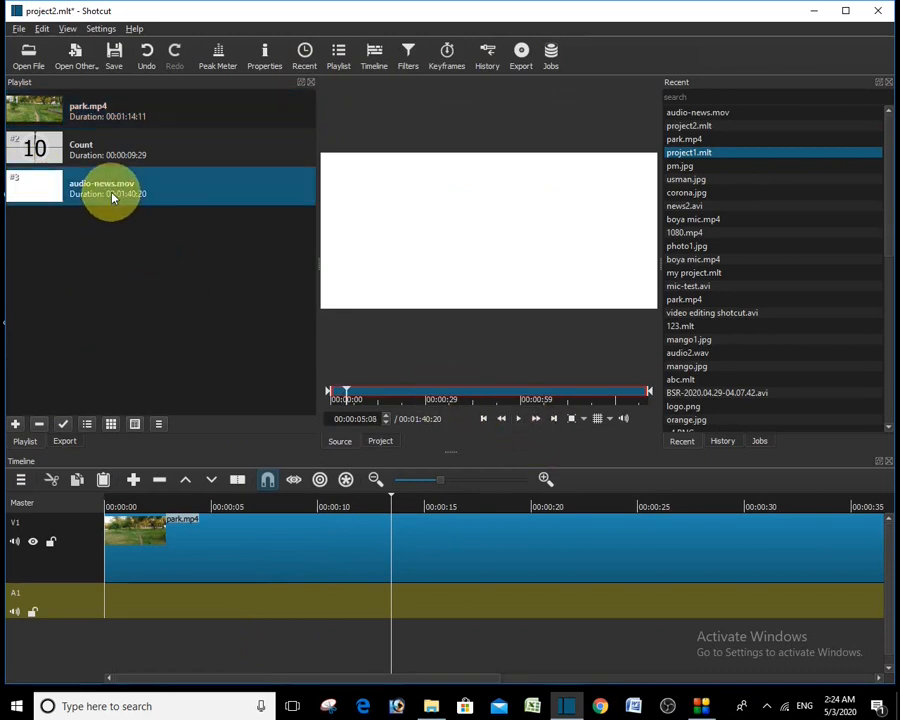
pyautogui.moveTo(113, 200); pyautogui.dragTo(136, 597)
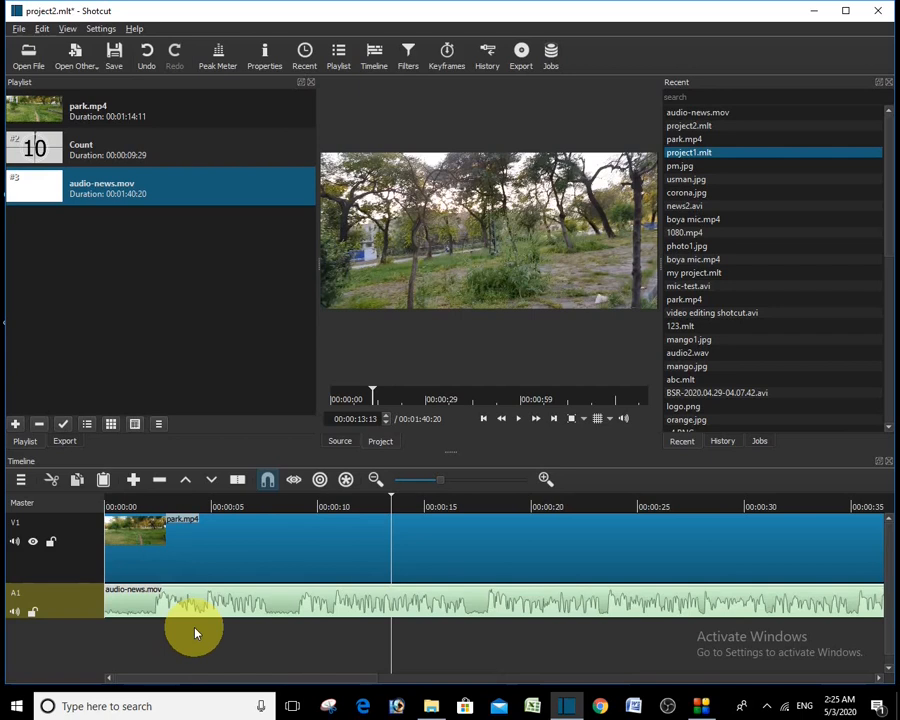
# Play the park video with the new audio from the current position, and again from the start of the timeline
pyautogui.click(518, 420)
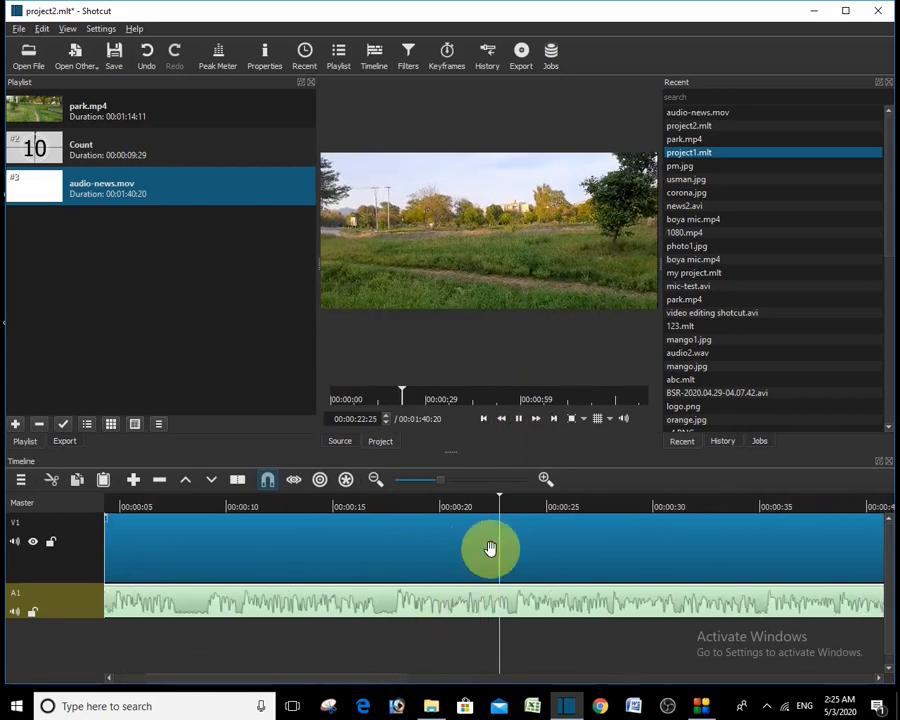
pyautogui.click(519, 420)
pyautogui.moveTo(500, 497); pyautogui.dragTo(272, 505)
pyautogui.press('Home')
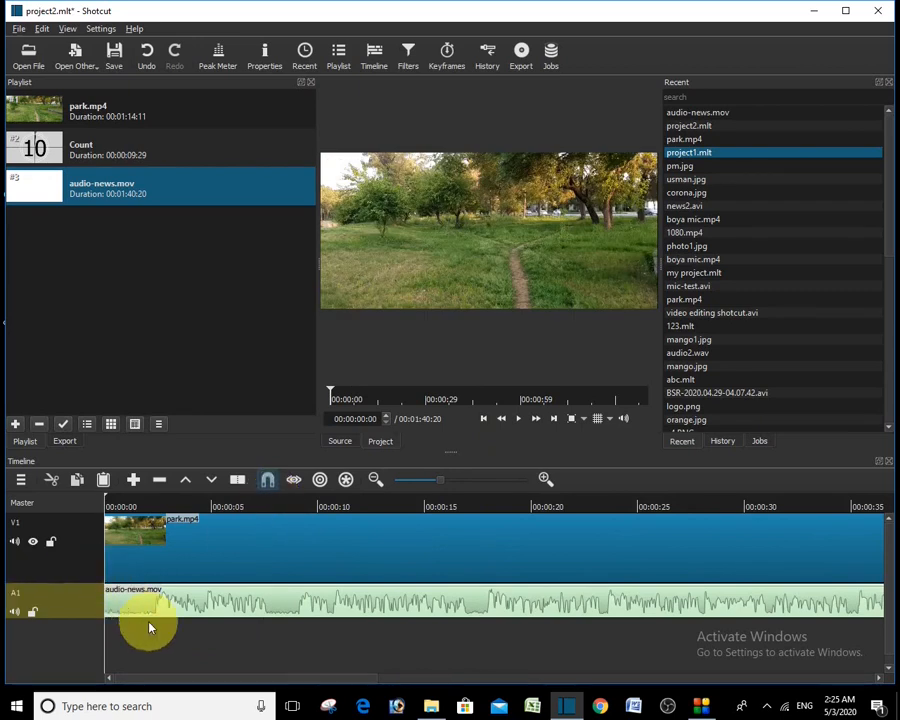
pyautogui.press('space')
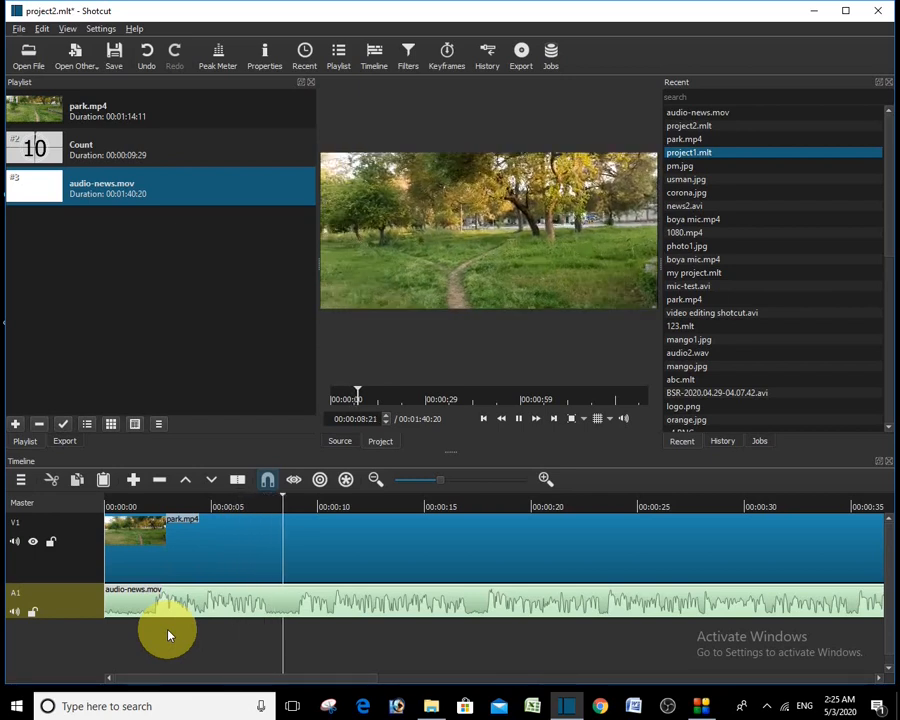
pyautogui.press('space')
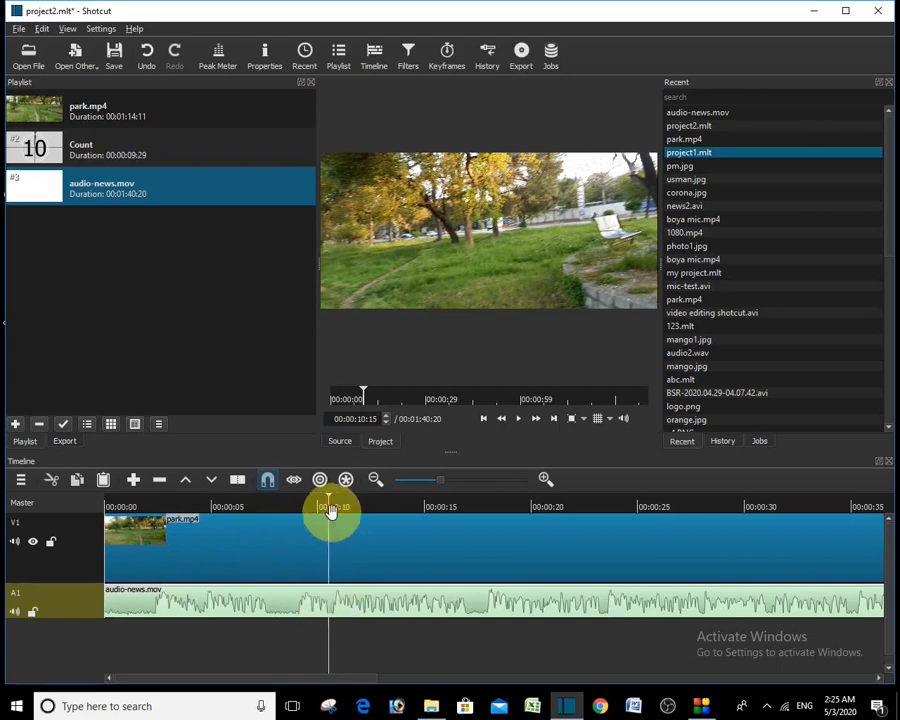
# Split the audio-news clip on track A1 at 00:00:09:07 and remove the part before the split, closing the gap
pyautogui.moveTo(331, 500); pyautogui.dragTo(303, 510)
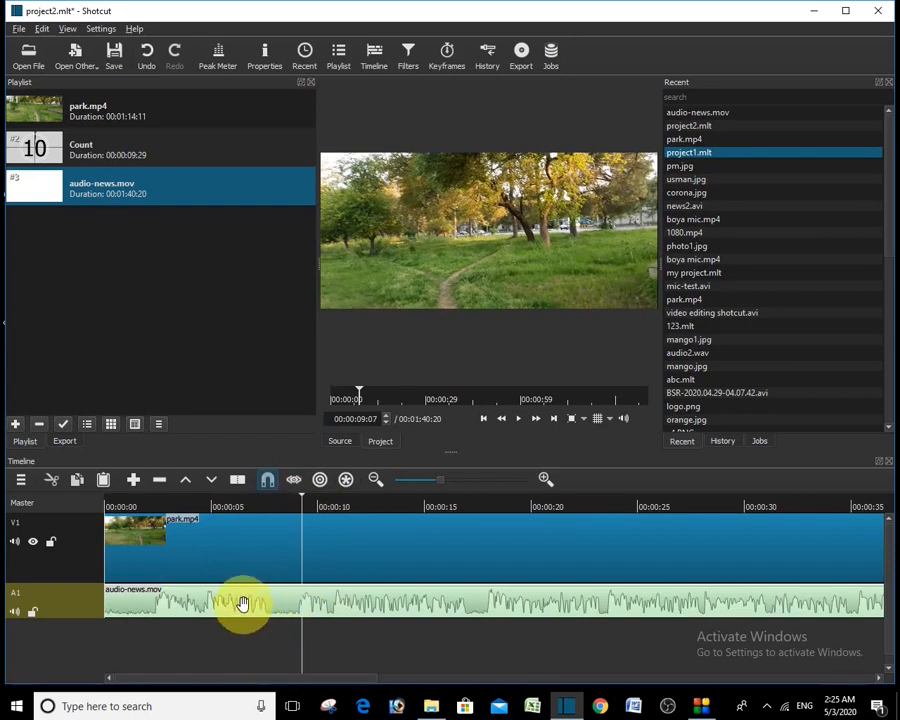
pyautogui.press('s')
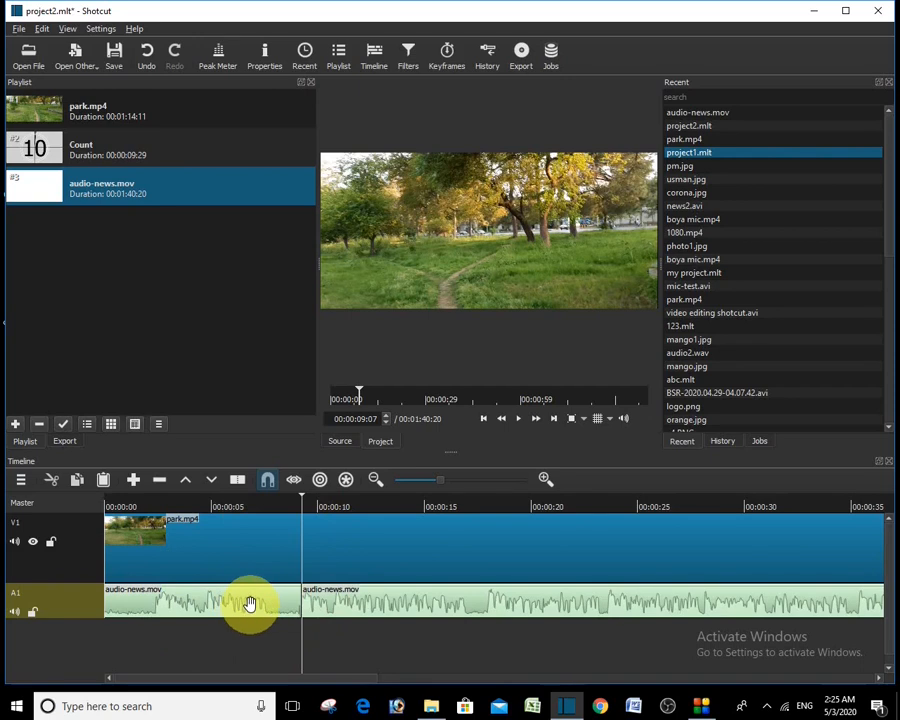
pyautogui.rightClick(250, 603)
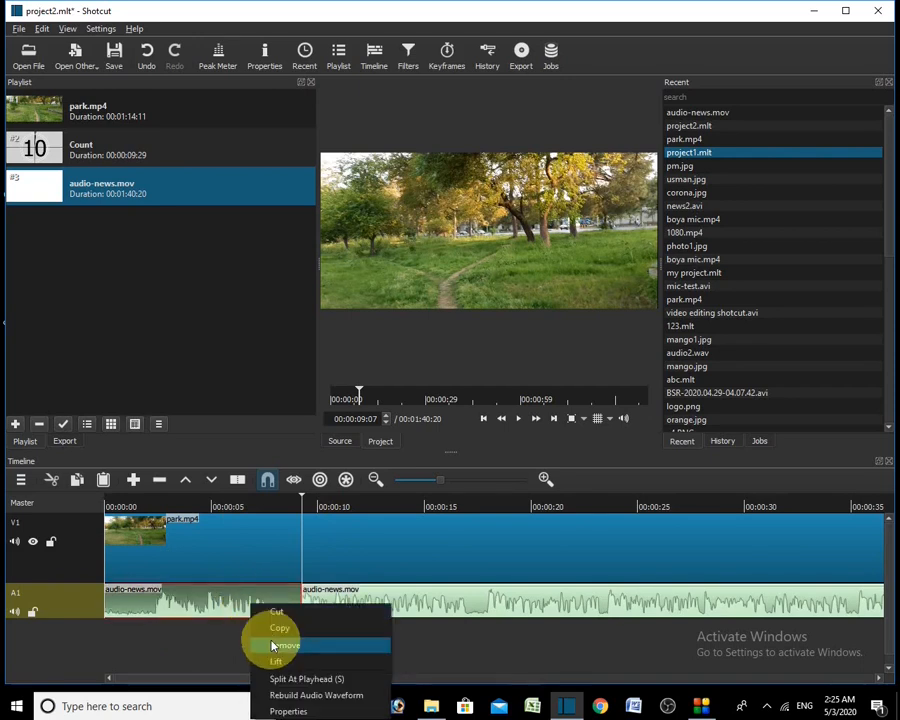
pyautogui.click(262, 640)
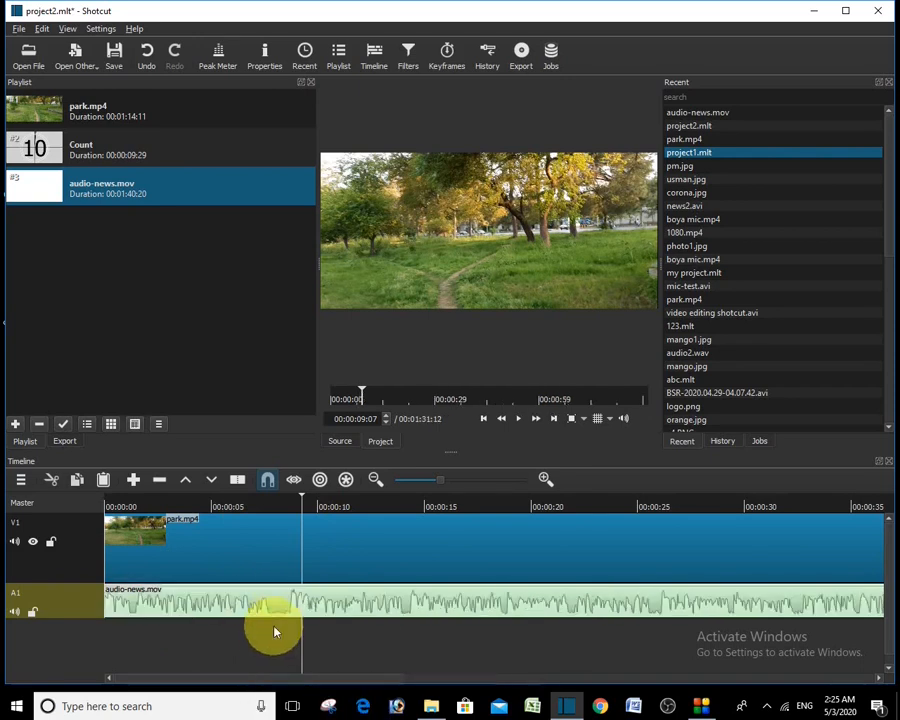
# Play the timeline from its beginning for a few seconds to check the trimmed audio against the park video
pyautogui.click(300, 500)
pyautogui.moveTo(276, 503); pyautogui.dragTo(99, 517)
pyautogui.press('space')
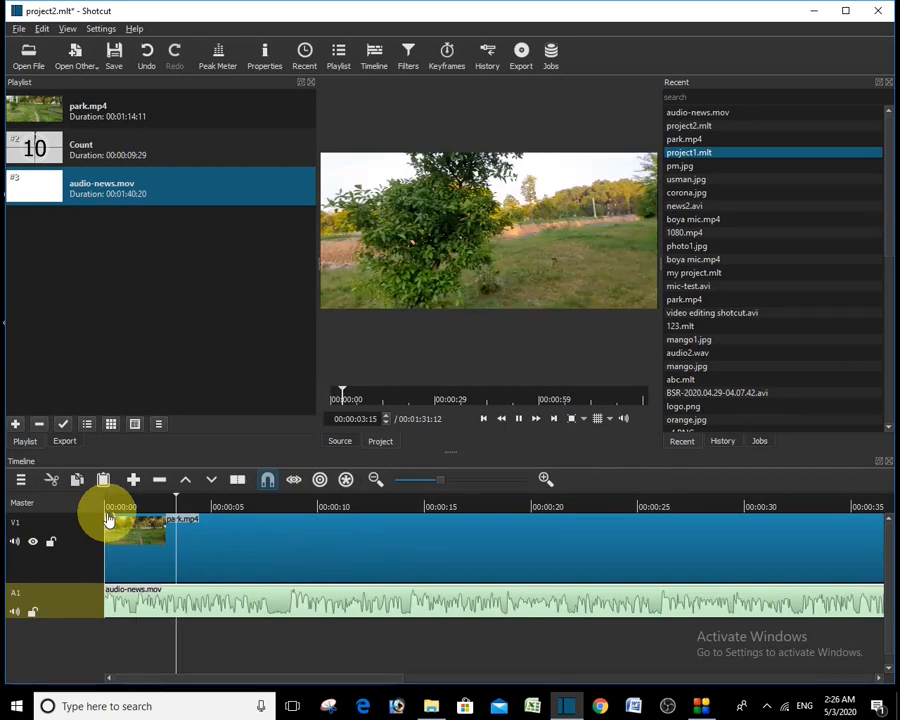
pyautogui.click(519, 419)
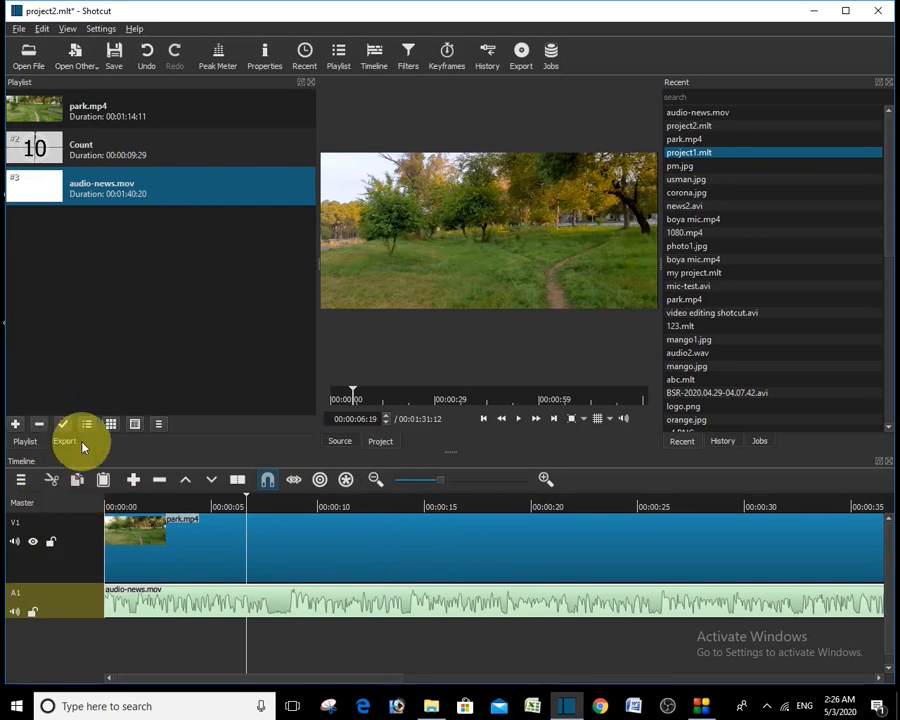
# Export the timeline to the Desktop as an MP4 file named project5
pyautogui.click(520, 55)
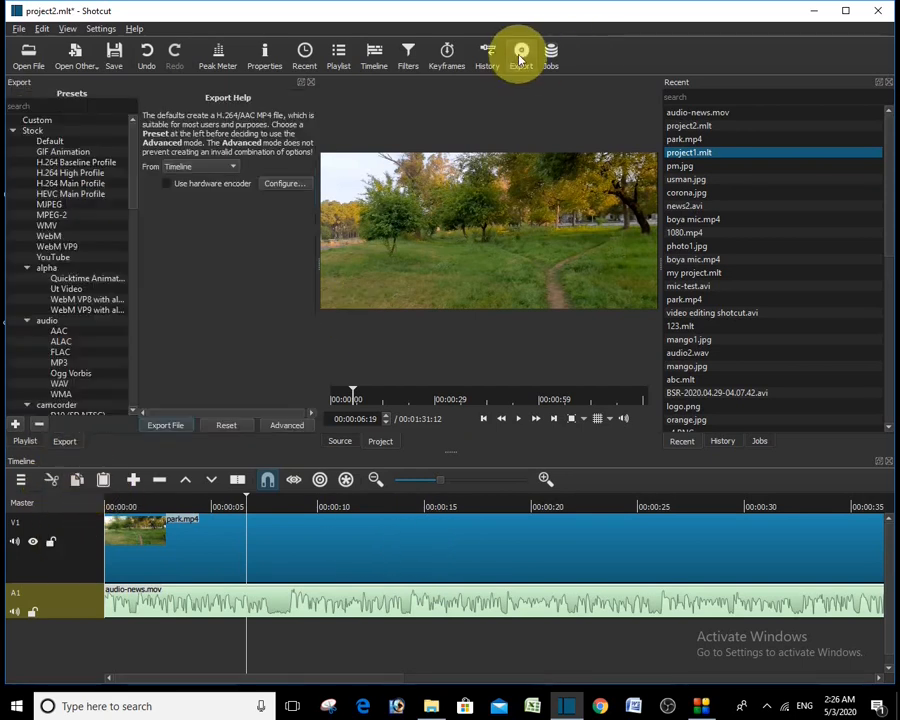
pyautogui.click(163, 425)
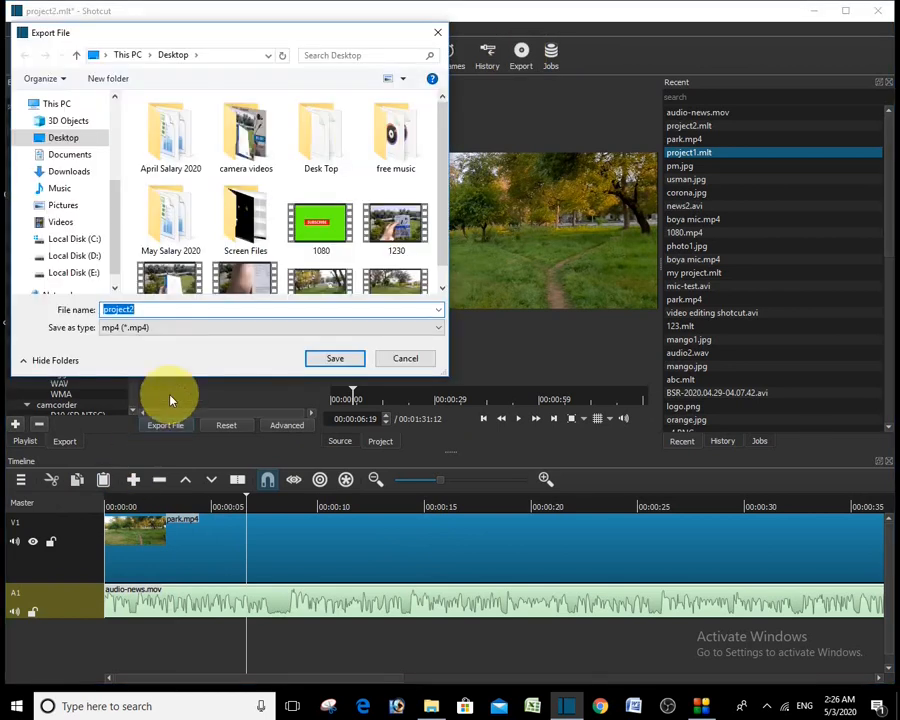
pyautogui.click(175, 310)
pyautogui.press('BackSpace')
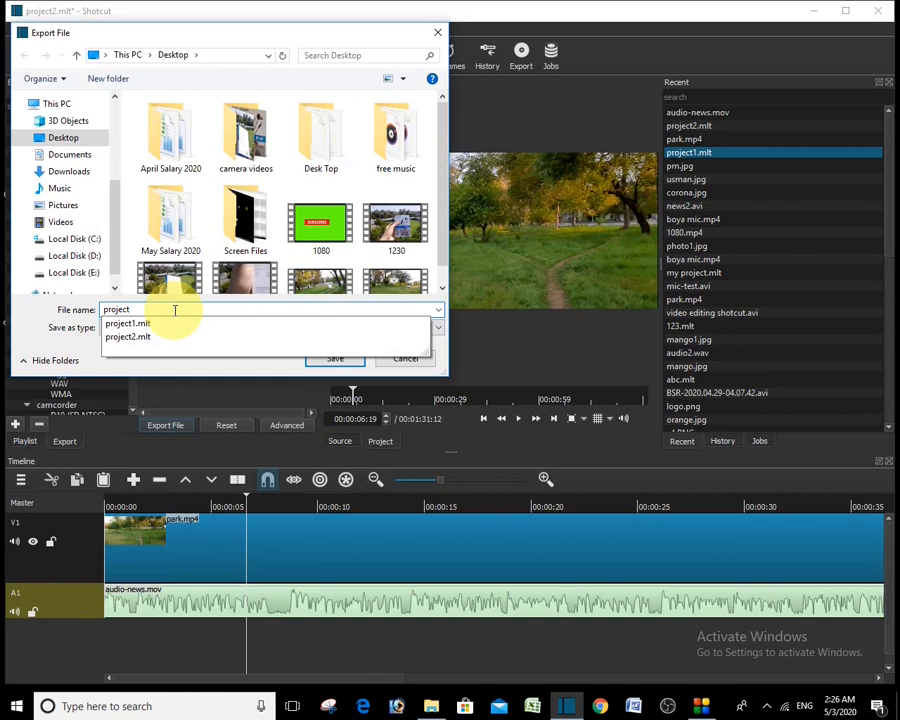
pyautogui.write('5')
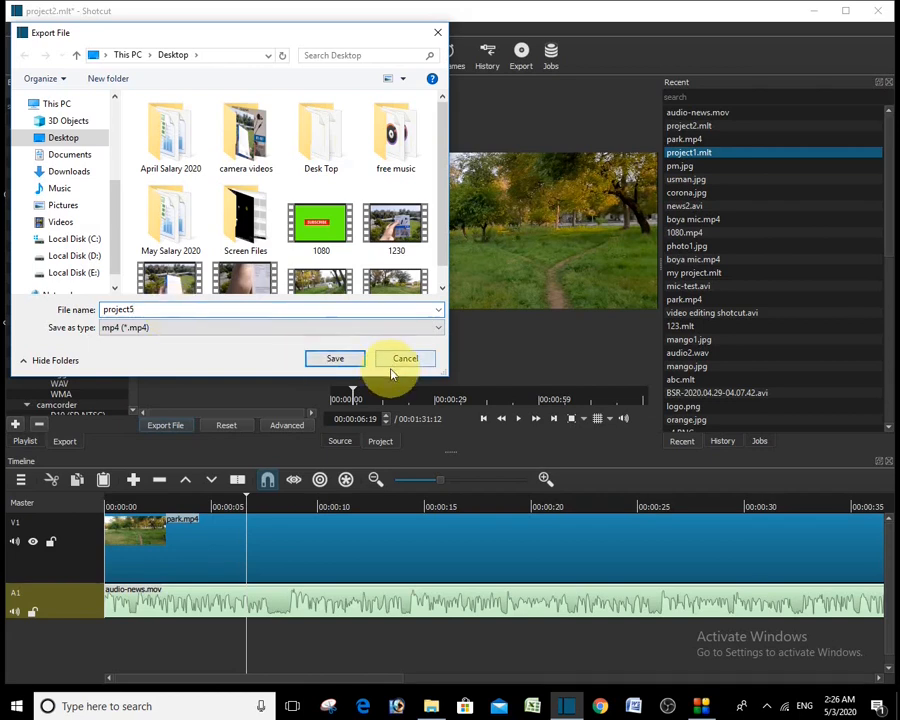
pyautogui.click(333, 358)
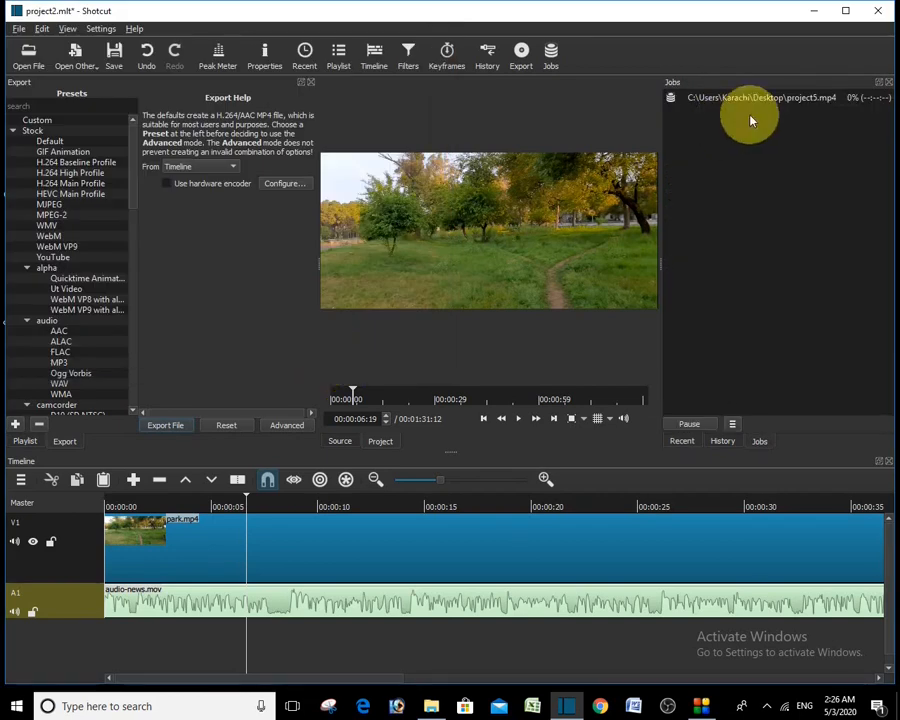